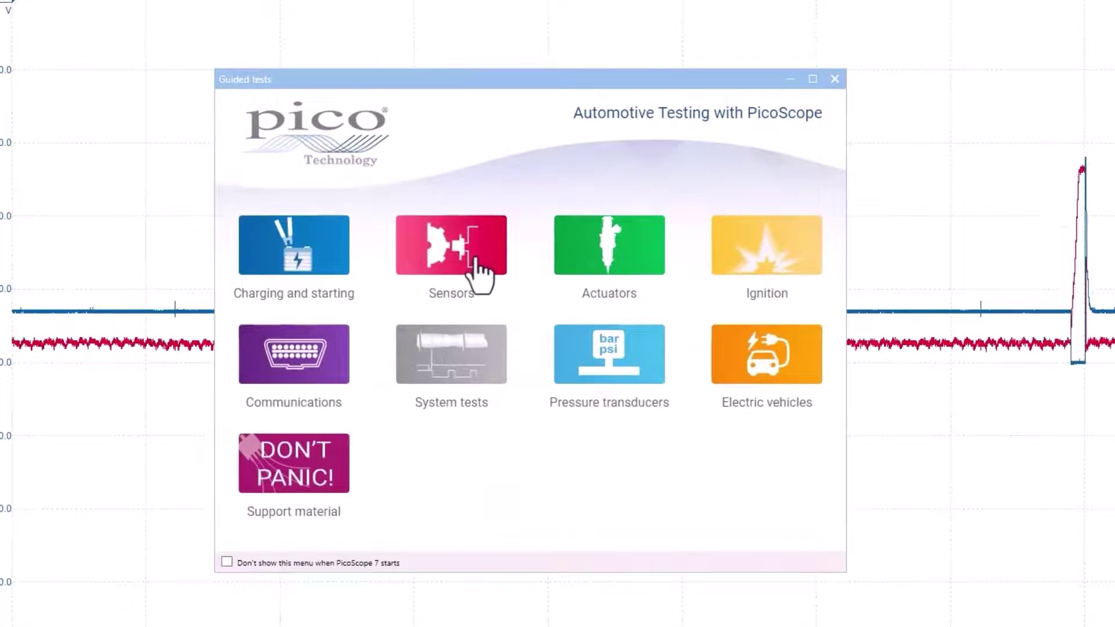
Open the Wheel speed sensor (inductive) test via Sensors and Wheel speed in Guided tests
click(478, 262)
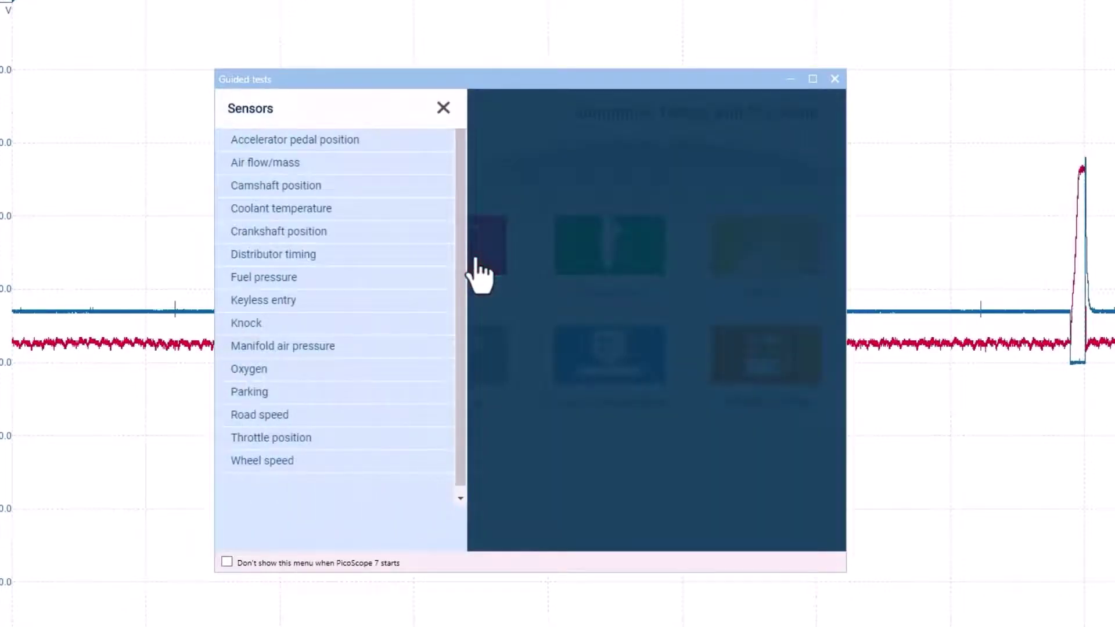
click(270, 465)
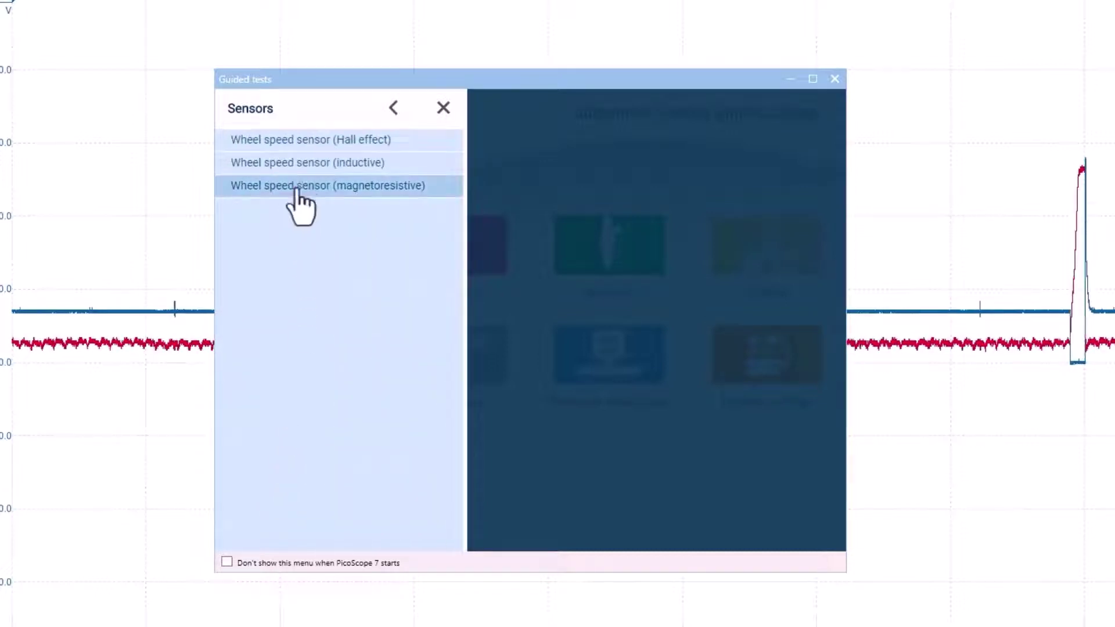
click(343, 165)
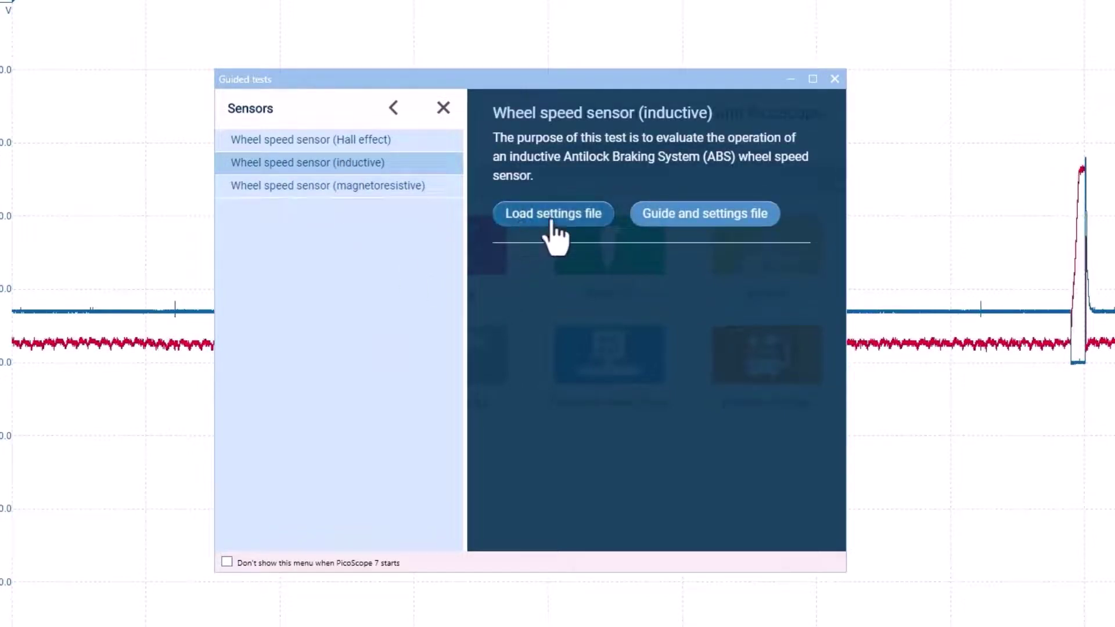
Load the inductive wheel speed guide and settings file, then go back to the Guided tests home
click(679, 223)
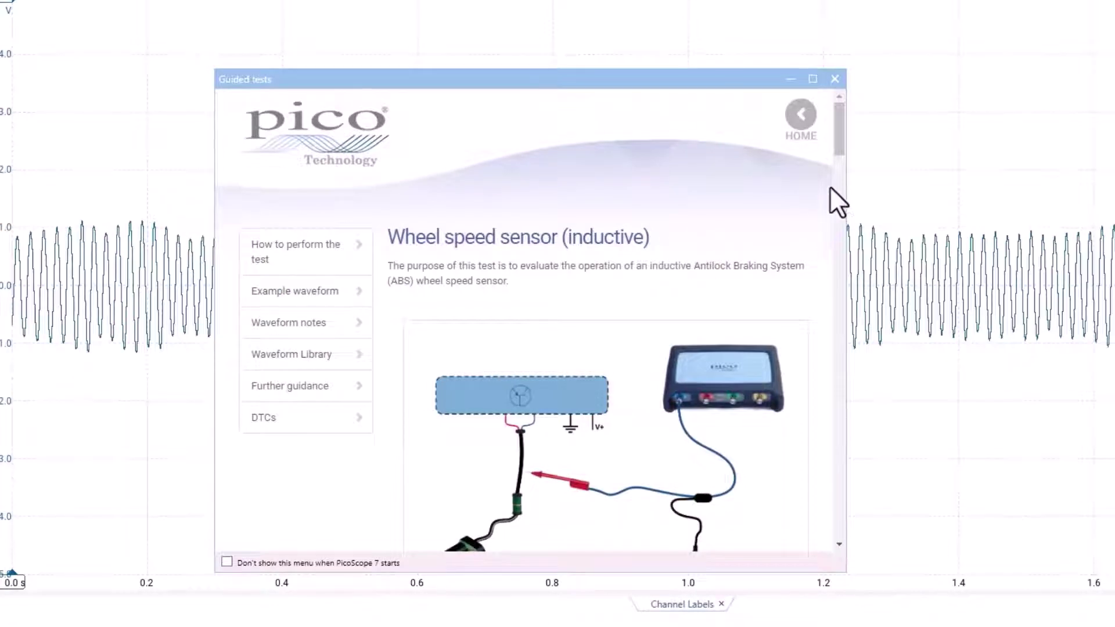
click(801, 115)
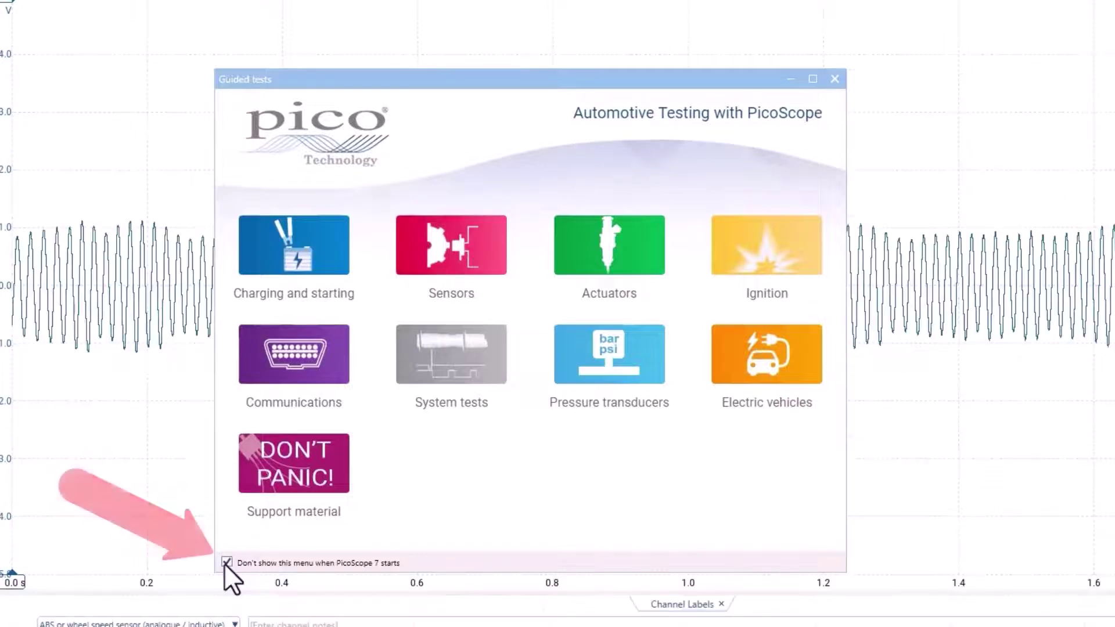
Tick 'Don't show this menu when PicoScope 7 starts' and close the Guided tests window
click(226, 562)
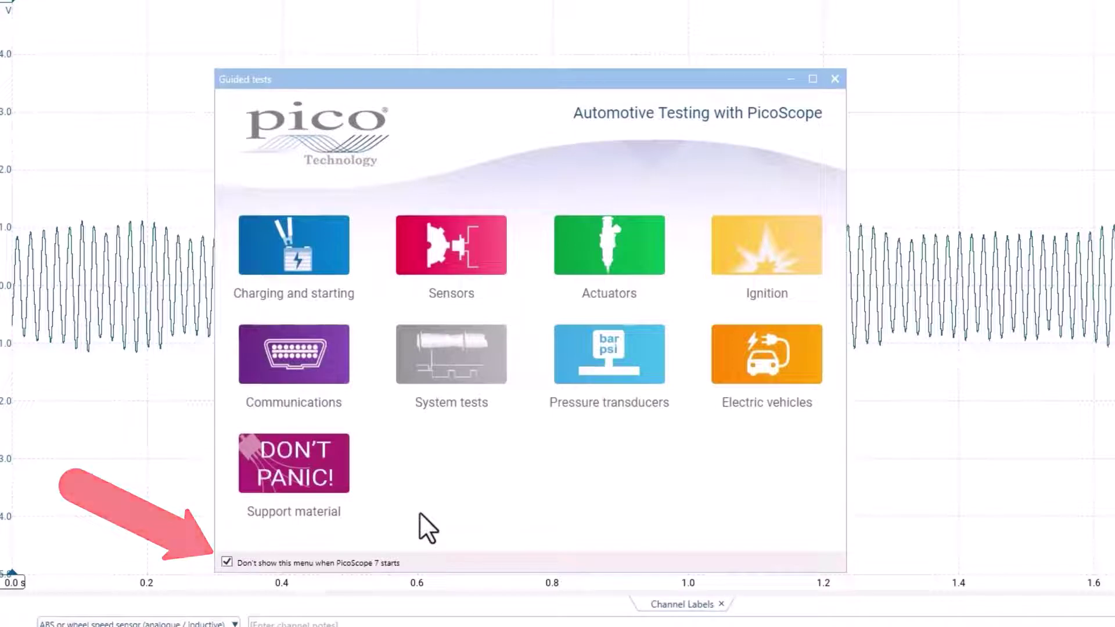
click(835, 79)
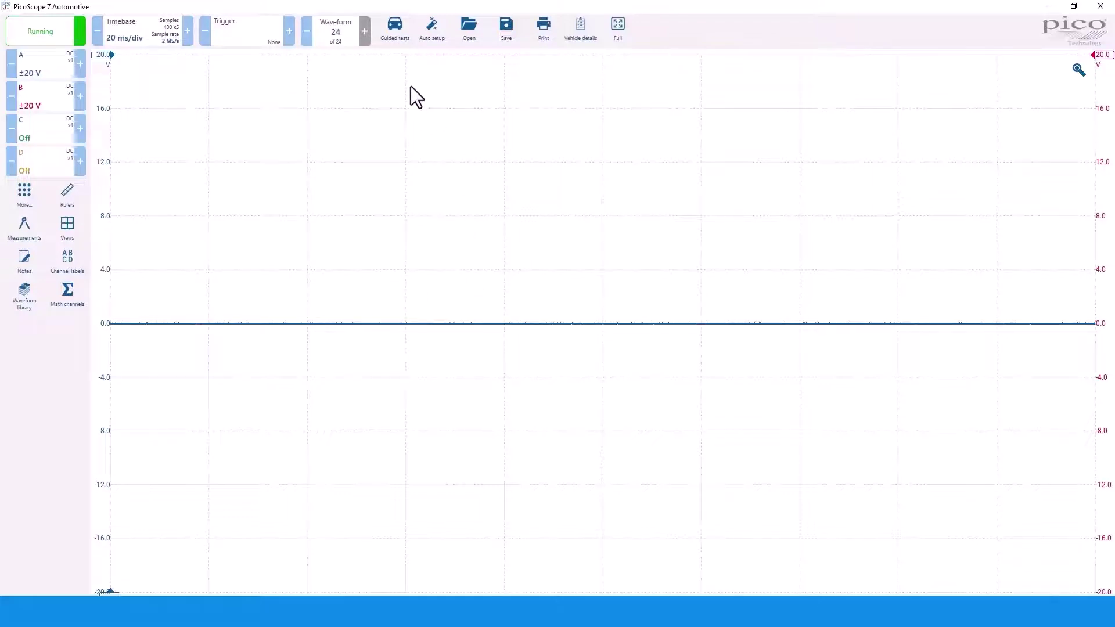
Reopen Guided tests, centre its window, untick 'Don't show this menu', and close it
click(388, 31)
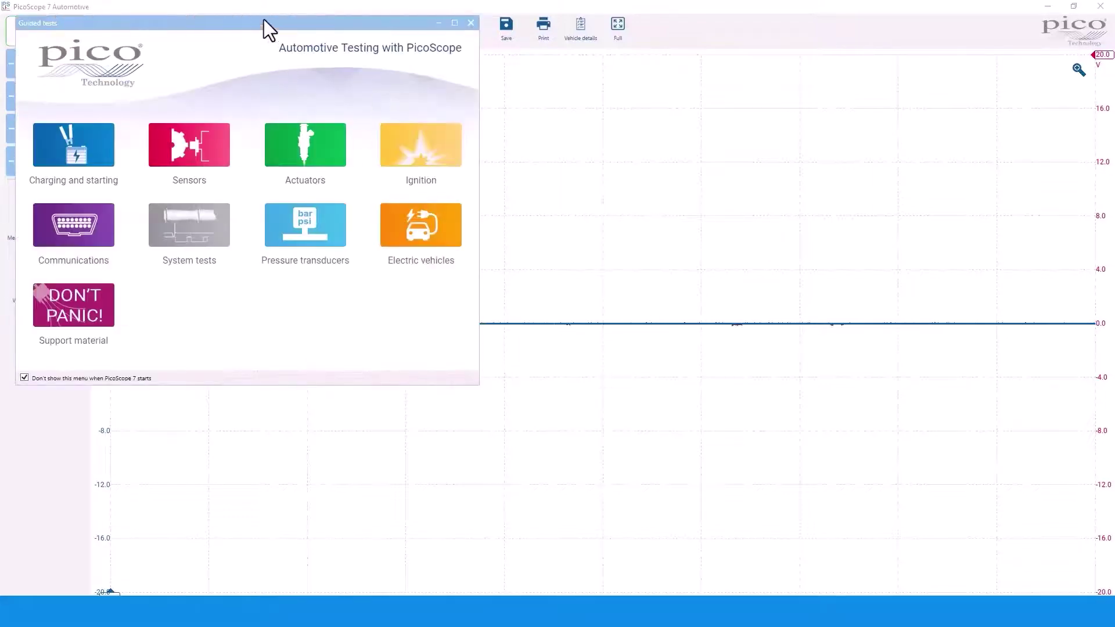
drag(264, 21, 545, 114)
click(305, 471)
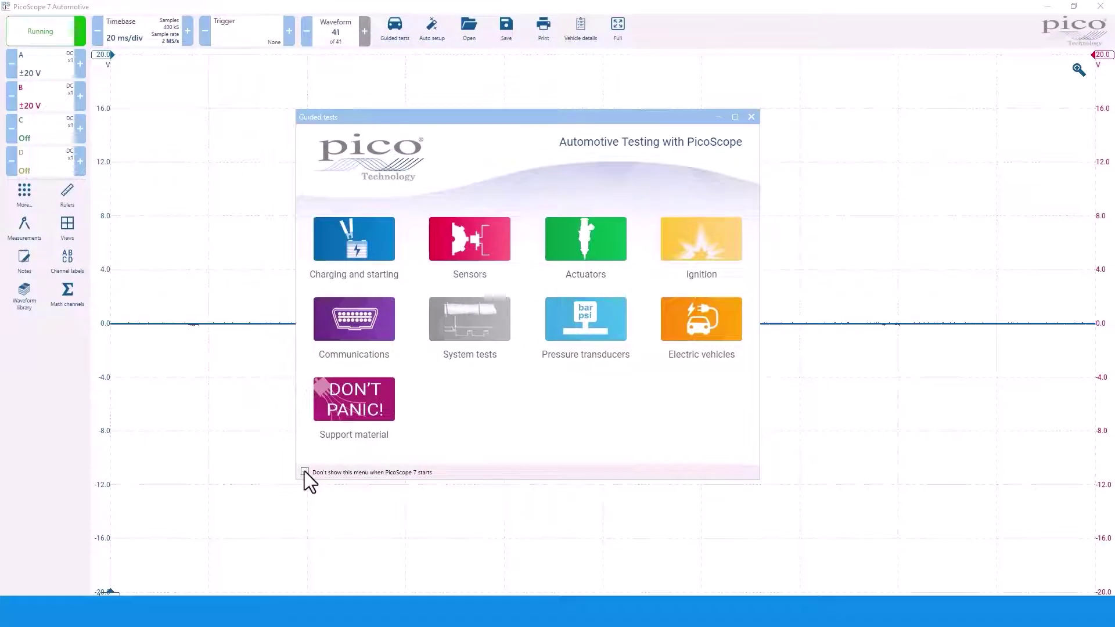
click(752, 118)
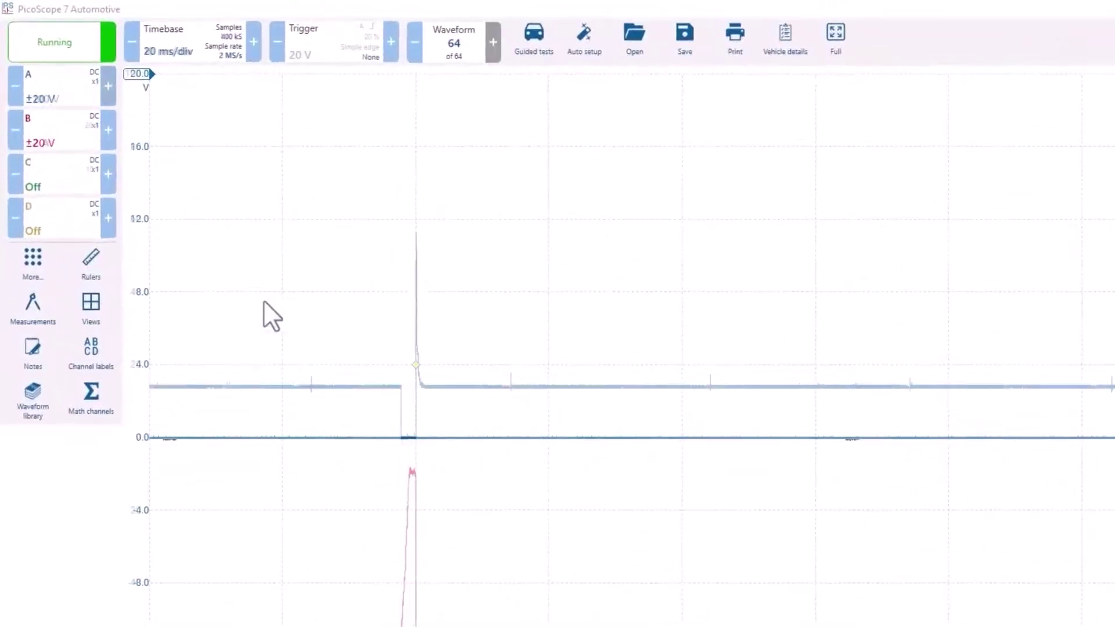
mouse_move(90, 18)
mouse_down()
mouse_move(23, 67)
mouse_move(93, 61)
mouse_move(92, 6)
mouse_up()
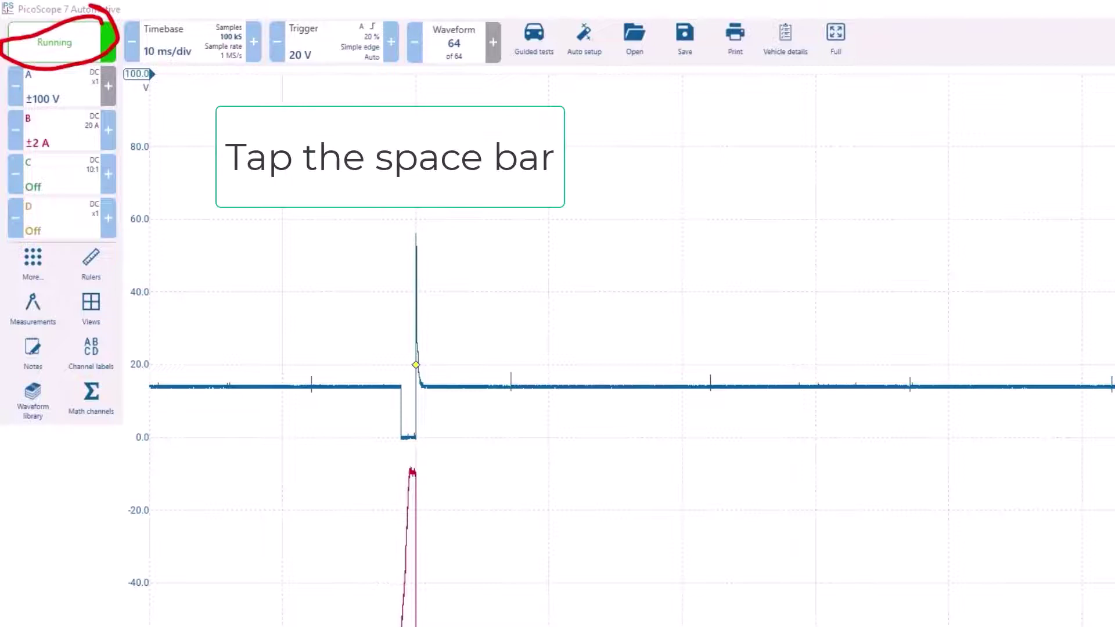
key(space)
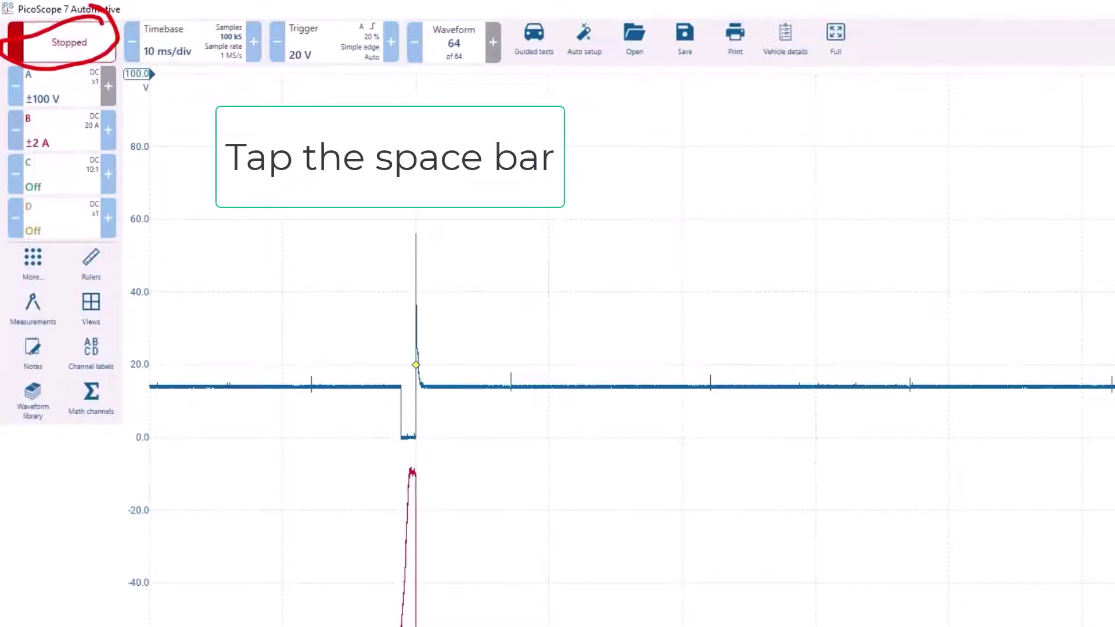
key(space)
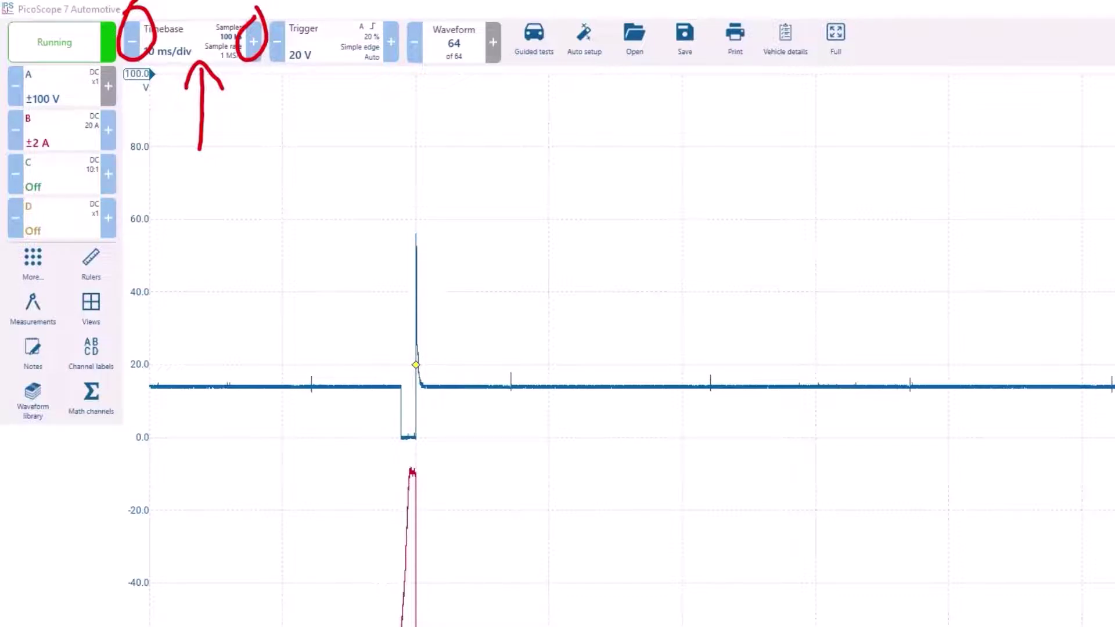
Try timebases 20 ms/div, 2 s/div and 10 µs/div, return to 10 ms/div, then view Sampling settings
click(176, 44)
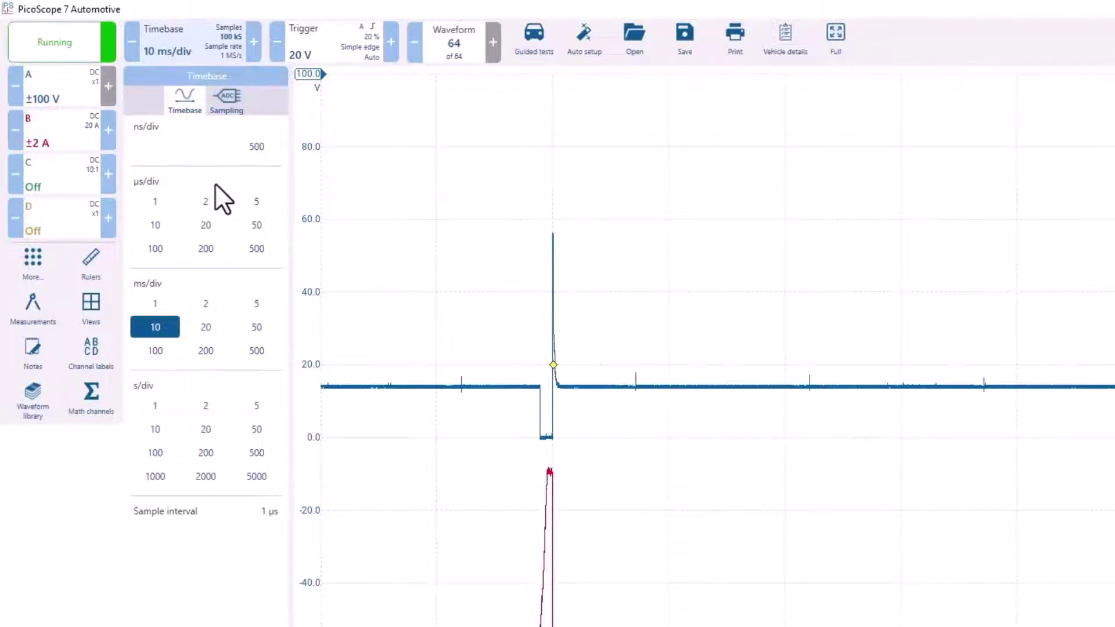
click(208, 328)
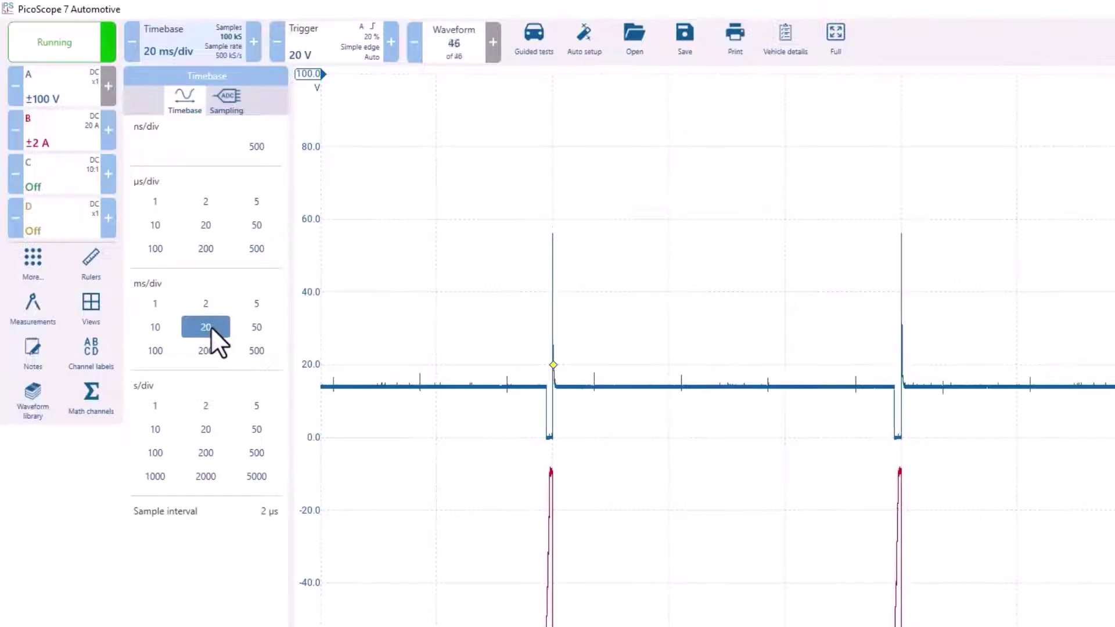
click(205, 407)
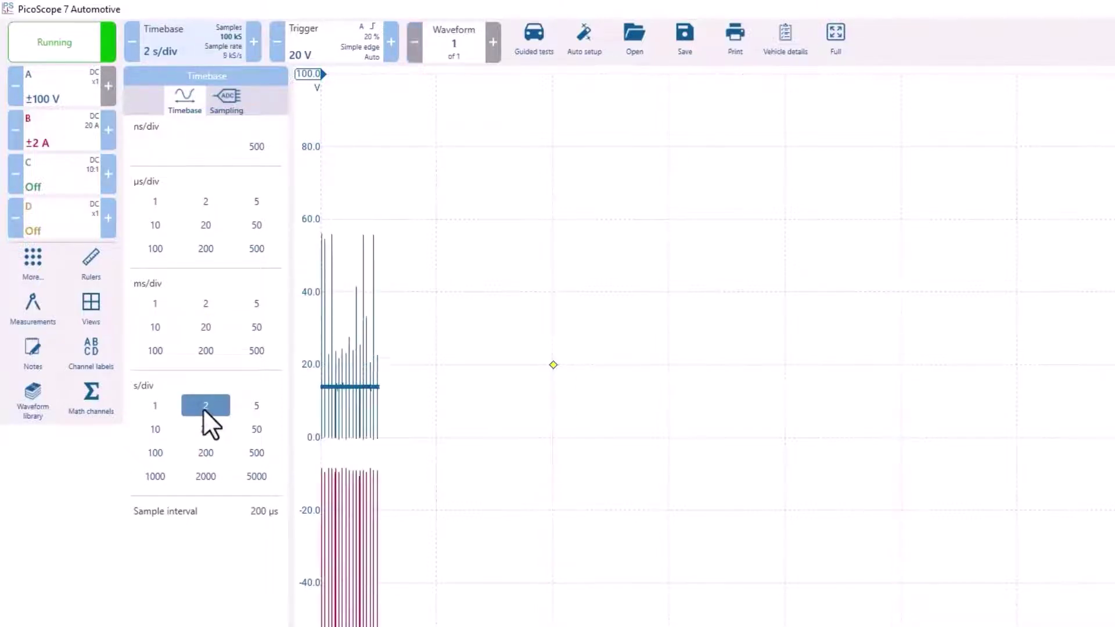
click(155, 222)
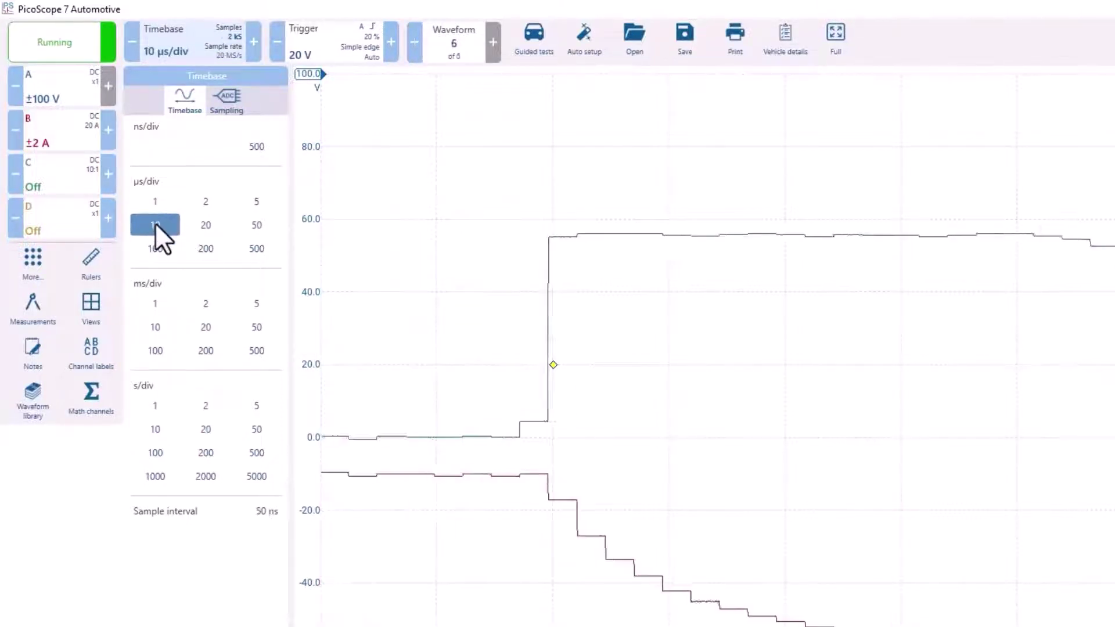
click(205, 328)
click(228, 99)
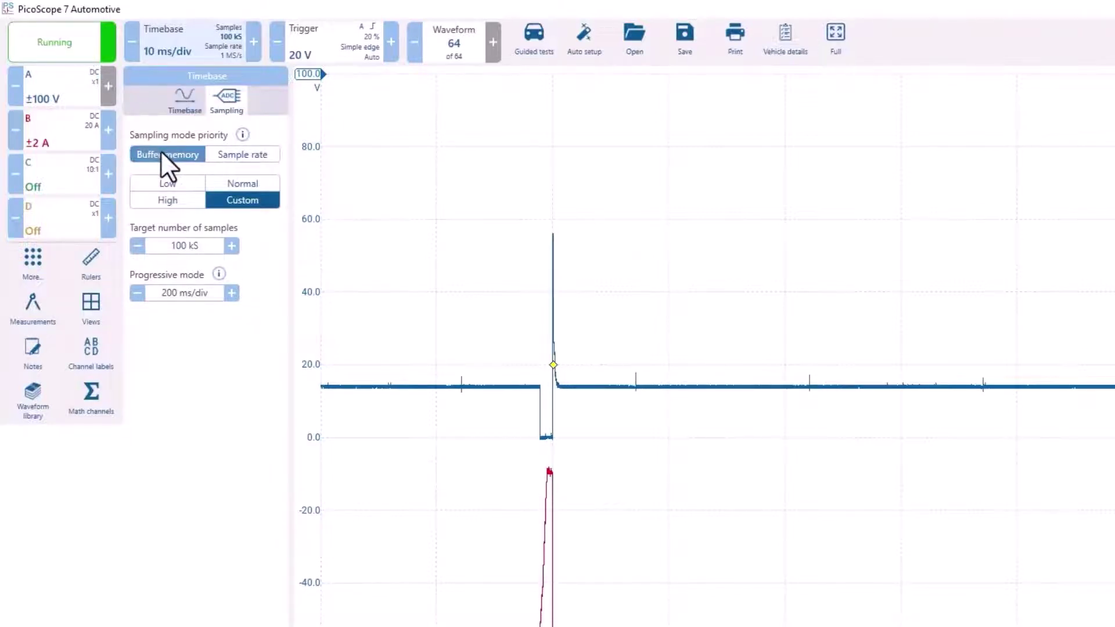
Cycle the sampling presets through Normal, High, Custom and Low
click(259, 183)
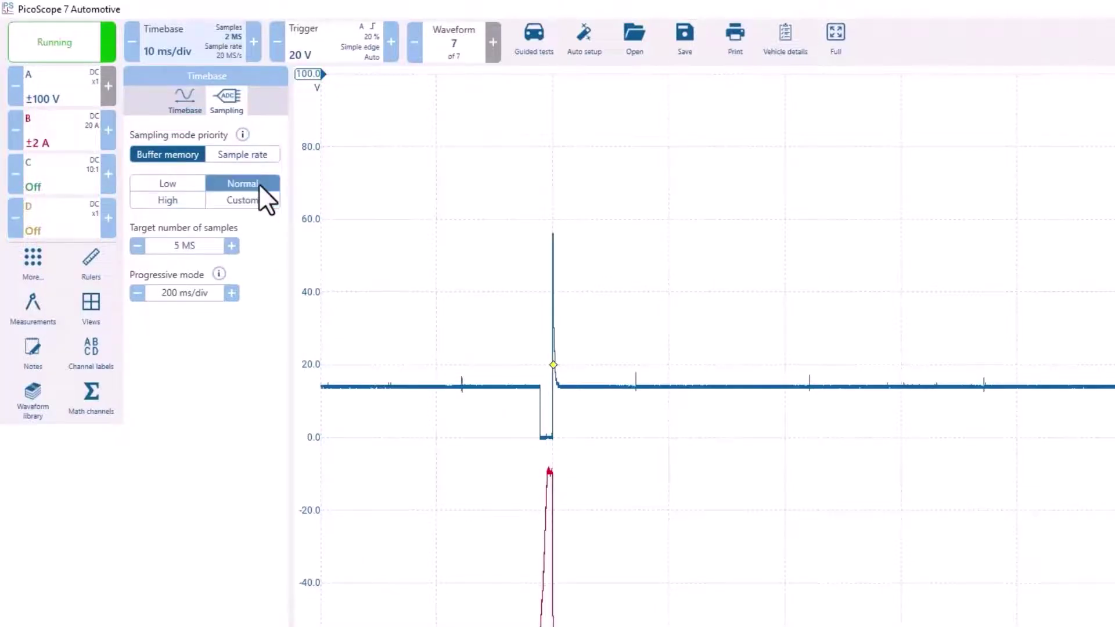
click(185, 199)
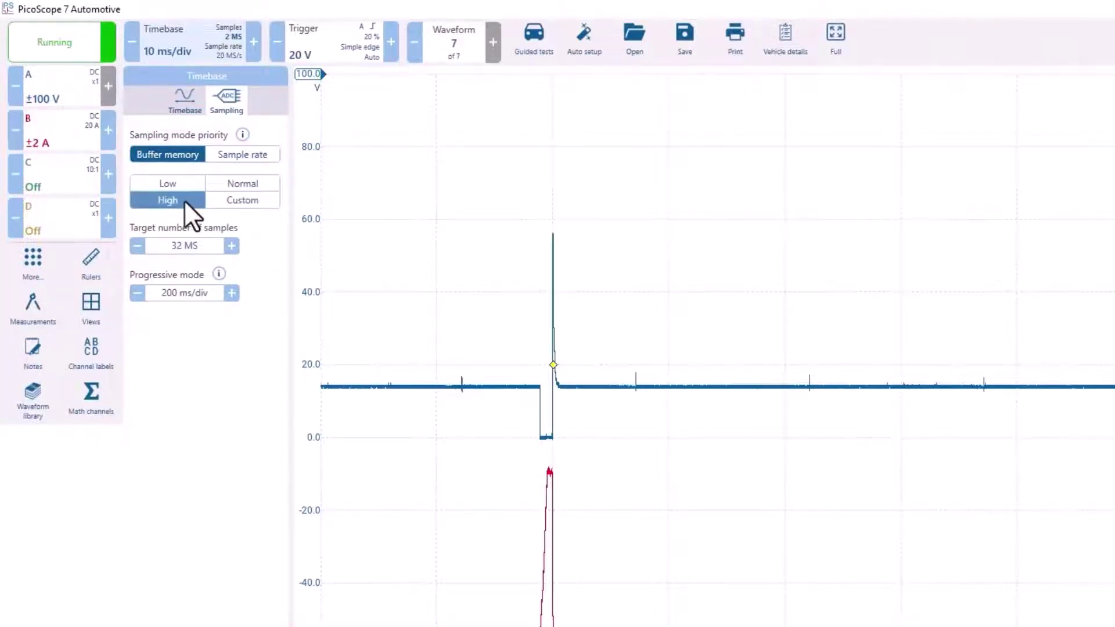
click(242, 199)
mouse_move(468, 1)
mouse_down()
mouse_move(406, 99)
mouse_move(521, 65)
mouse_move(474, 1)
mouse_up()
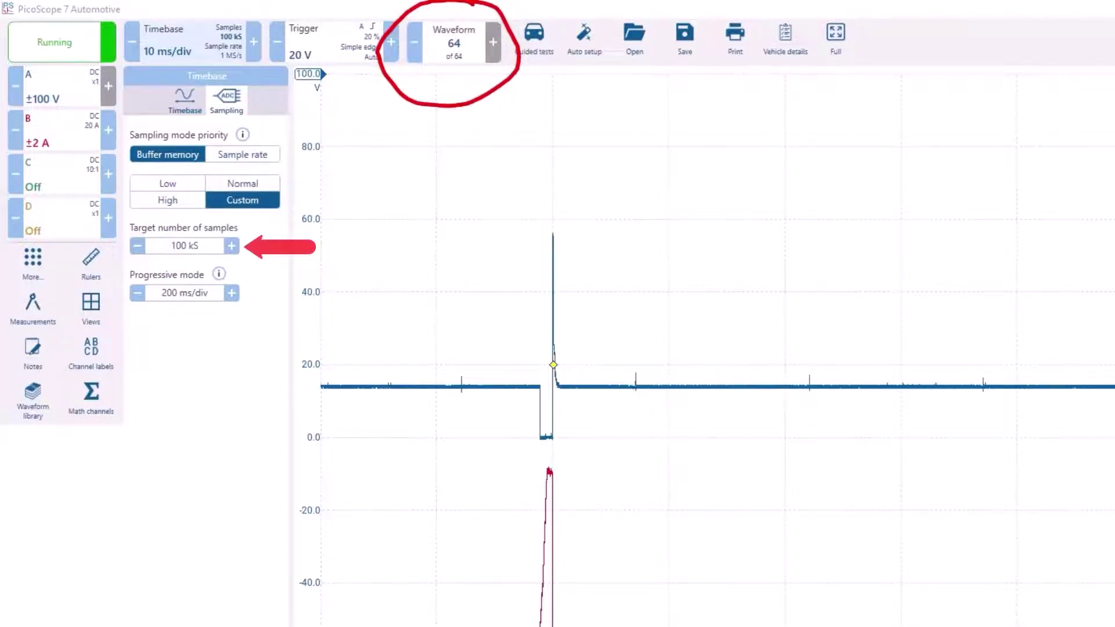
click(242, 183)
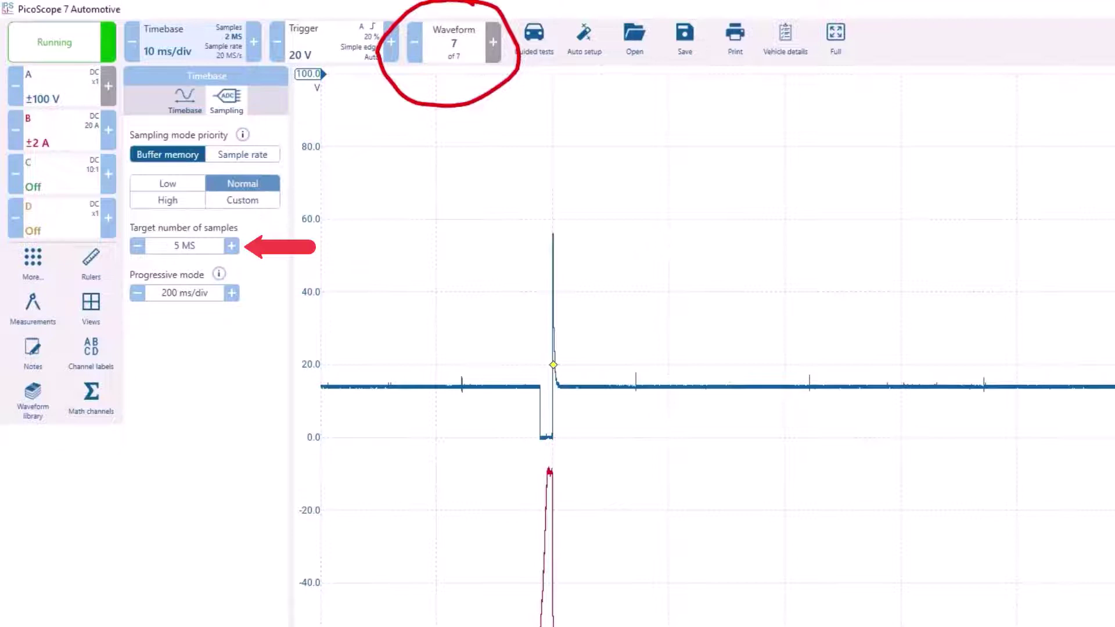
click(167, 199)
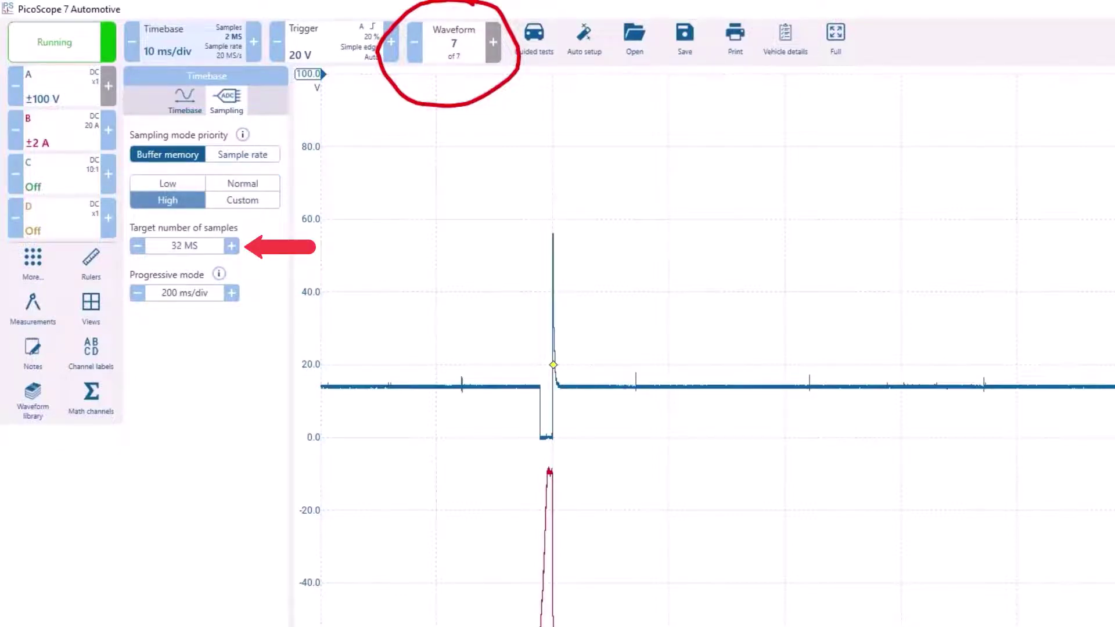
click(167, 183)
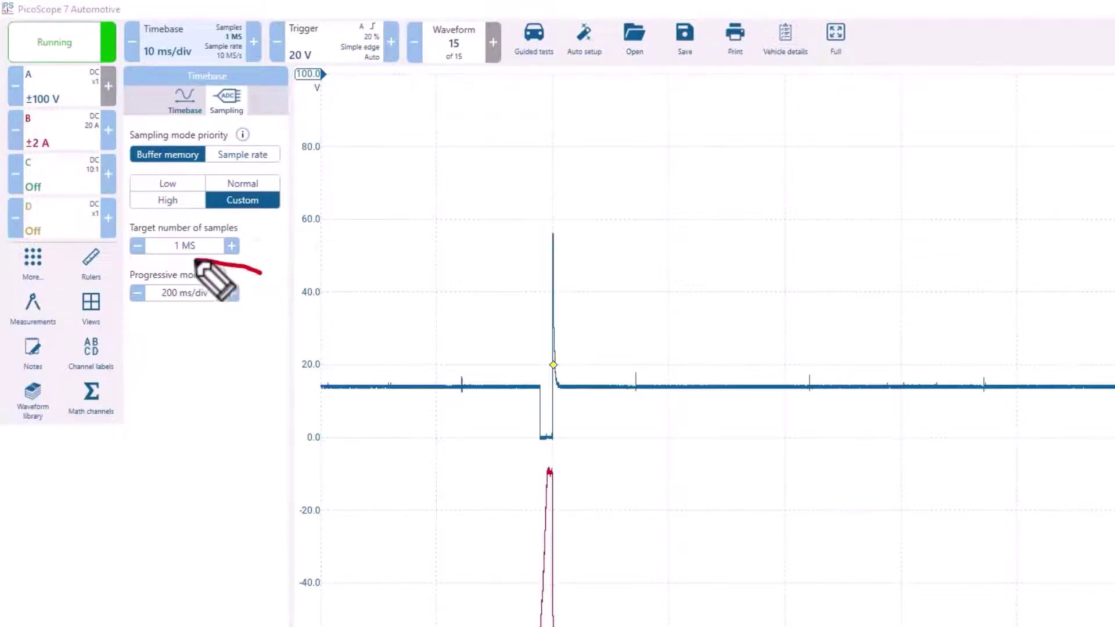
mouse_move(207, 259)
mouse_down()
mouse_move(124, 271)
mouse_move(108, 294)
mouse_move(137, 316)
mouse_move(234, 319)
mouse_move(265, 301)
mouse_move(261, 270)
mouse_up()
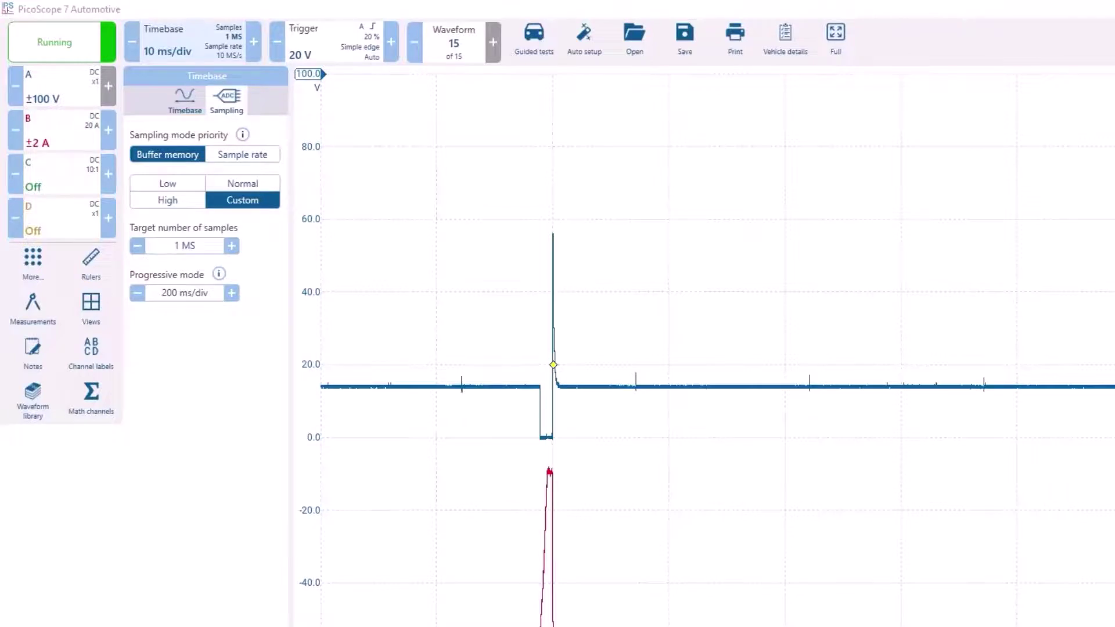
Prioritise sample rate, try 3 MS/s then 2 MS/s target rate, pick the slow preset, and close the panel
click(251, 156)
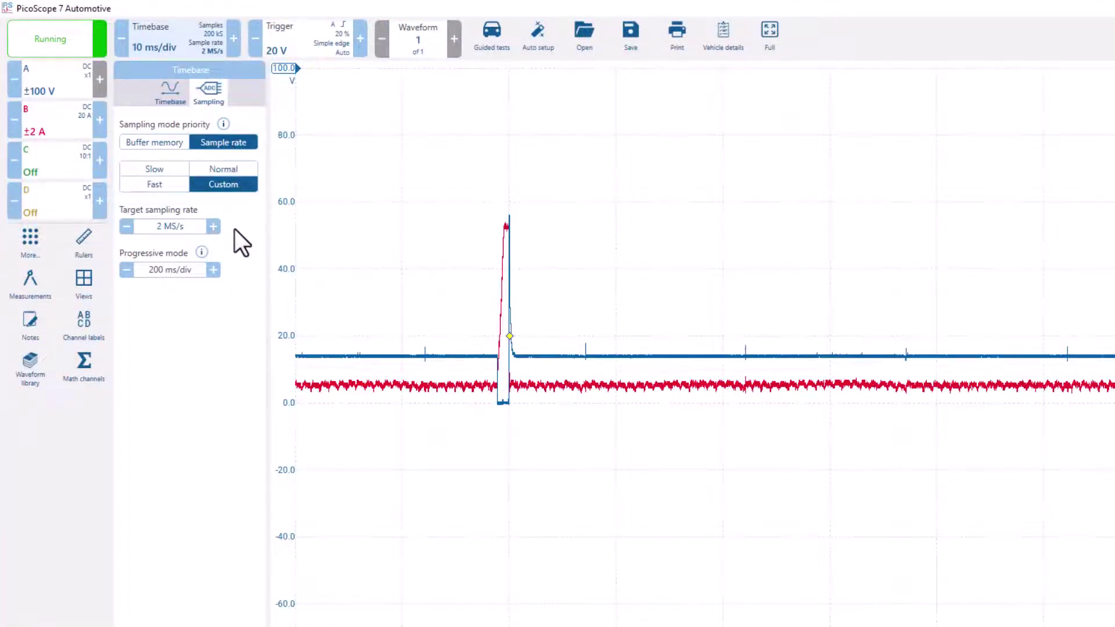
click(212, 227)
click(127, 227)
click(163, 174)
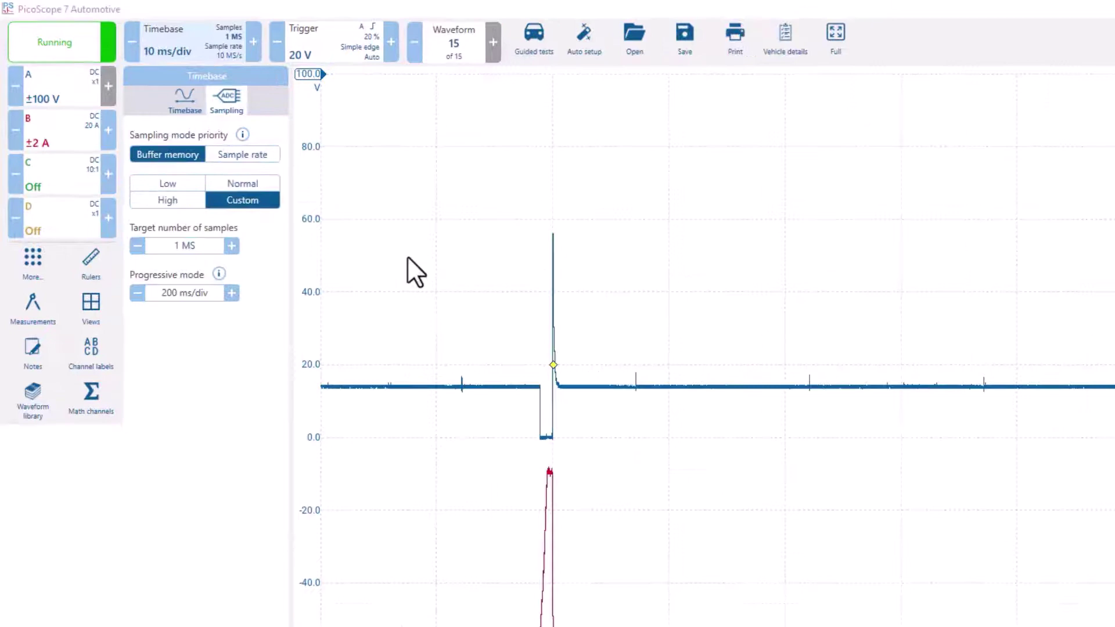
click(391, 254)
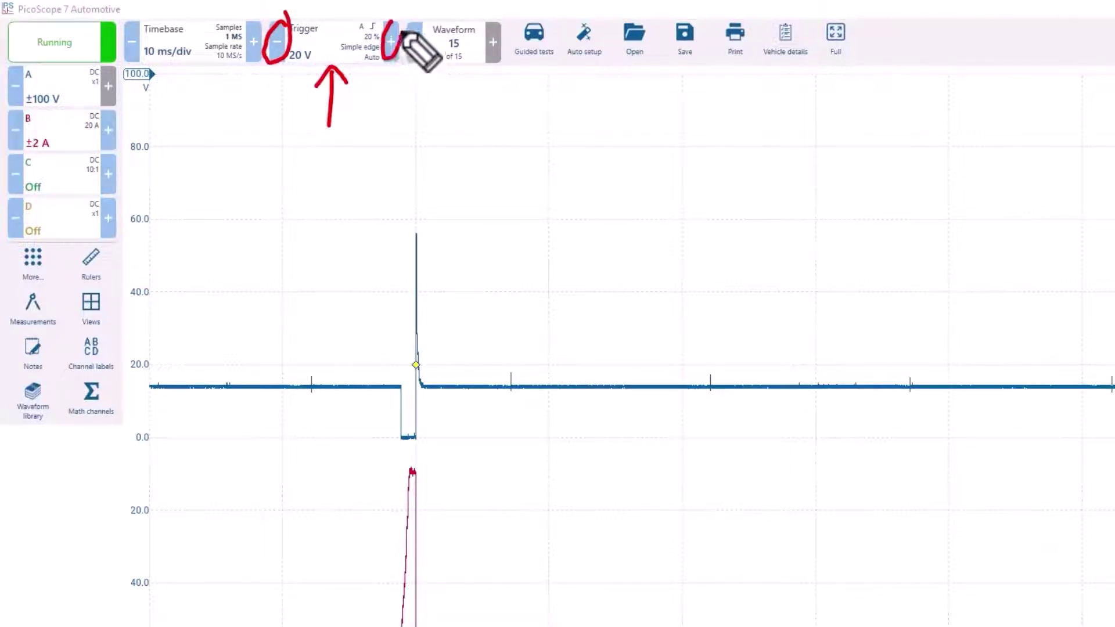
Show Trigger settings: Auto mode, channel A, 20 V rising edge, 20% pre-trigger, plus the trigger-type list
click(323, 45)
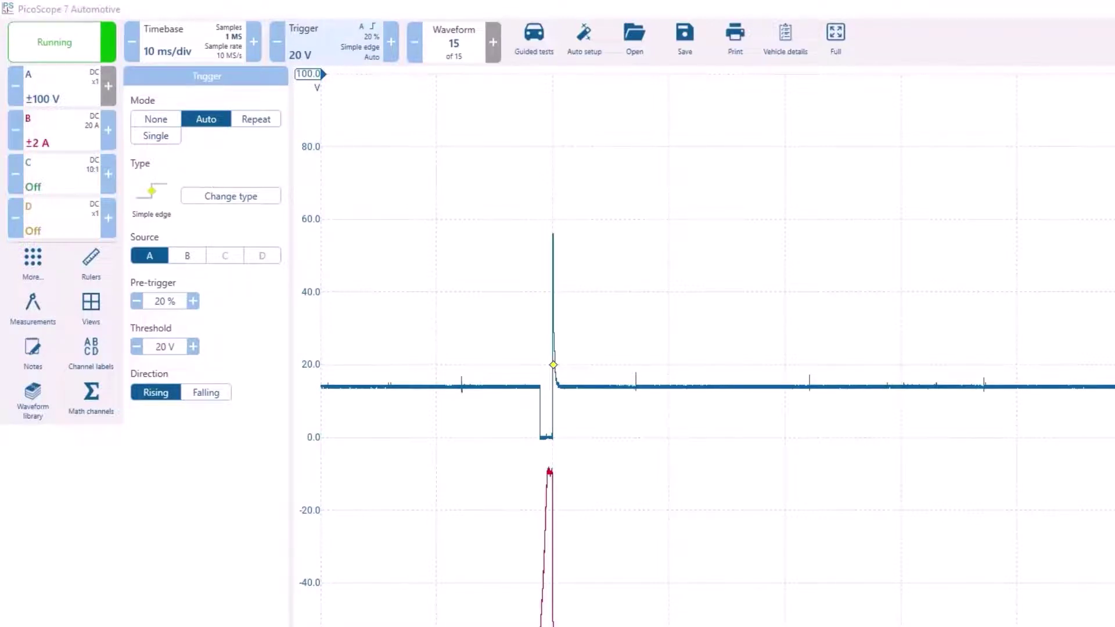
mouse_move(273, 103)
mouse_down()
mouse_move(237, 132)
mouse_move(263, 135)
mouse_move(280, 114)
mouse_up()
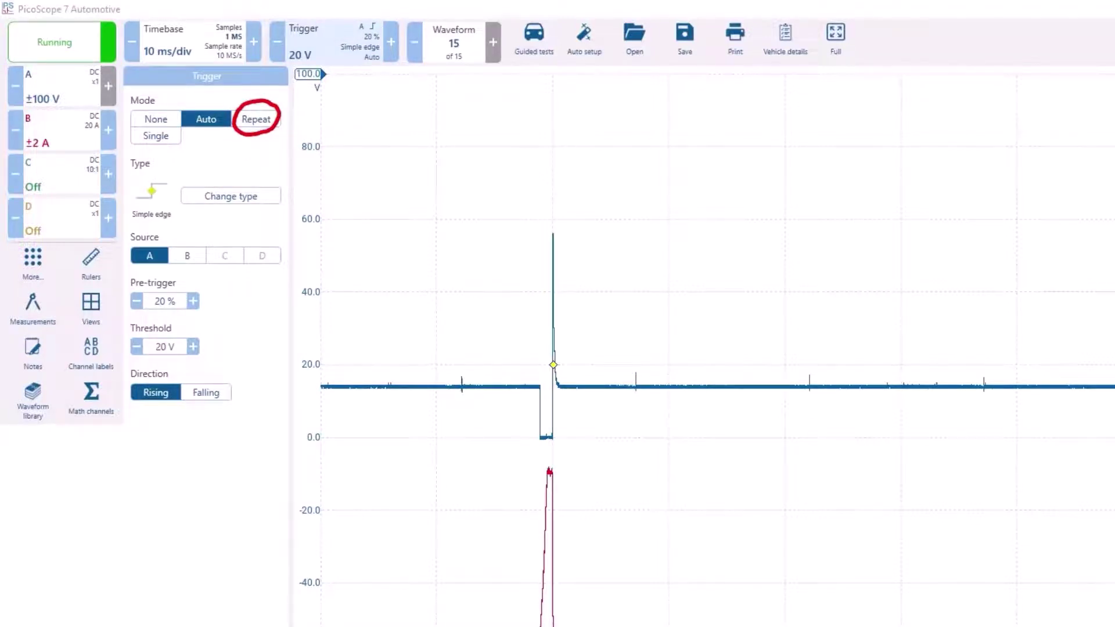
drag(185, 130, 203, 138)
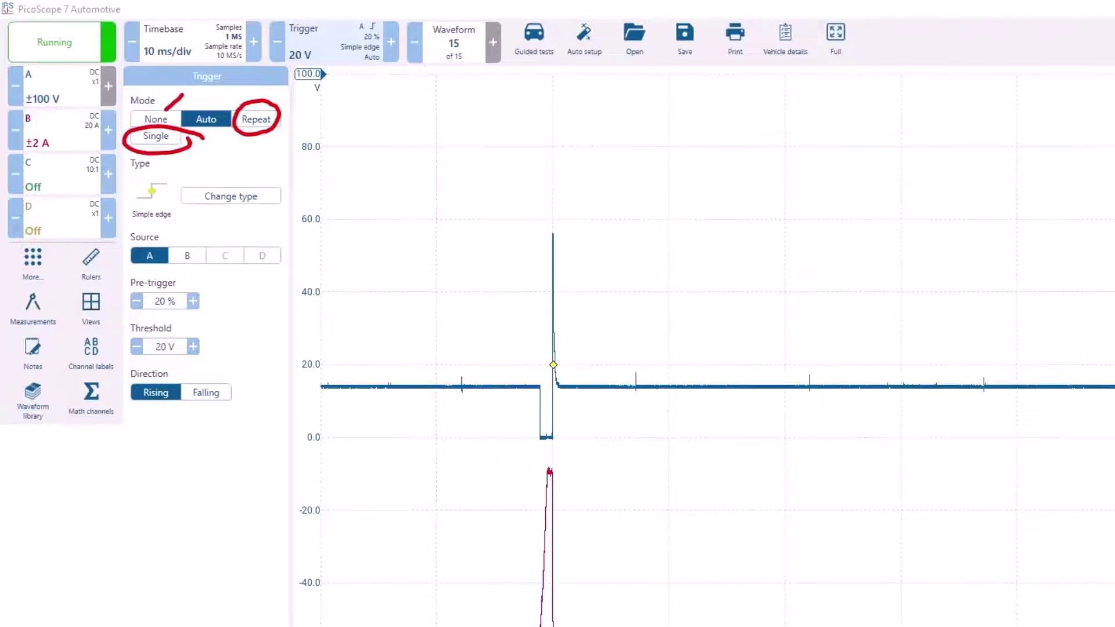
key(Escape)
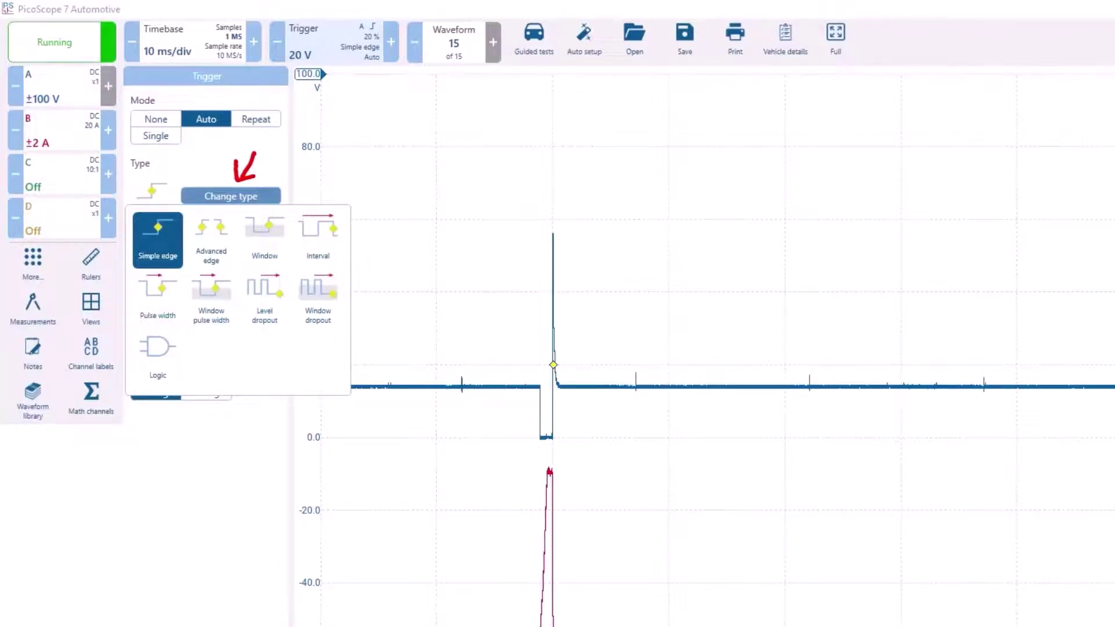
Close the trigger-type list and raise the pre-trigger from 20% to 30%
key(Escape)
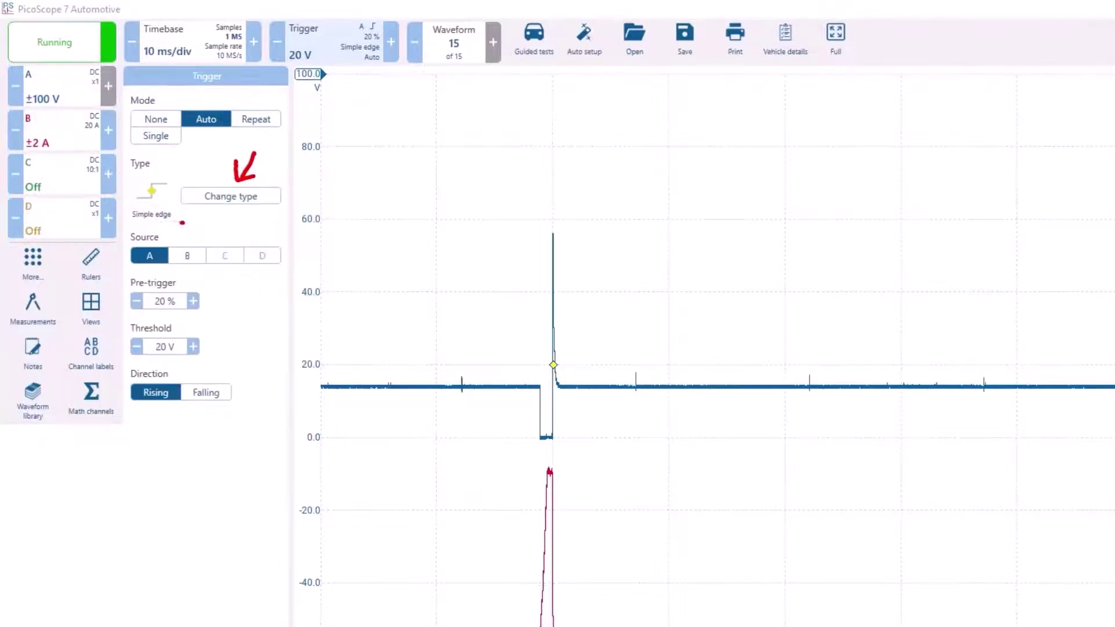
mouse_move(185, 221)
mouse_down()
mouse_move(128, 270)
mouse_move(257, 272)
mouse_move(235, 228)
mouse_up()
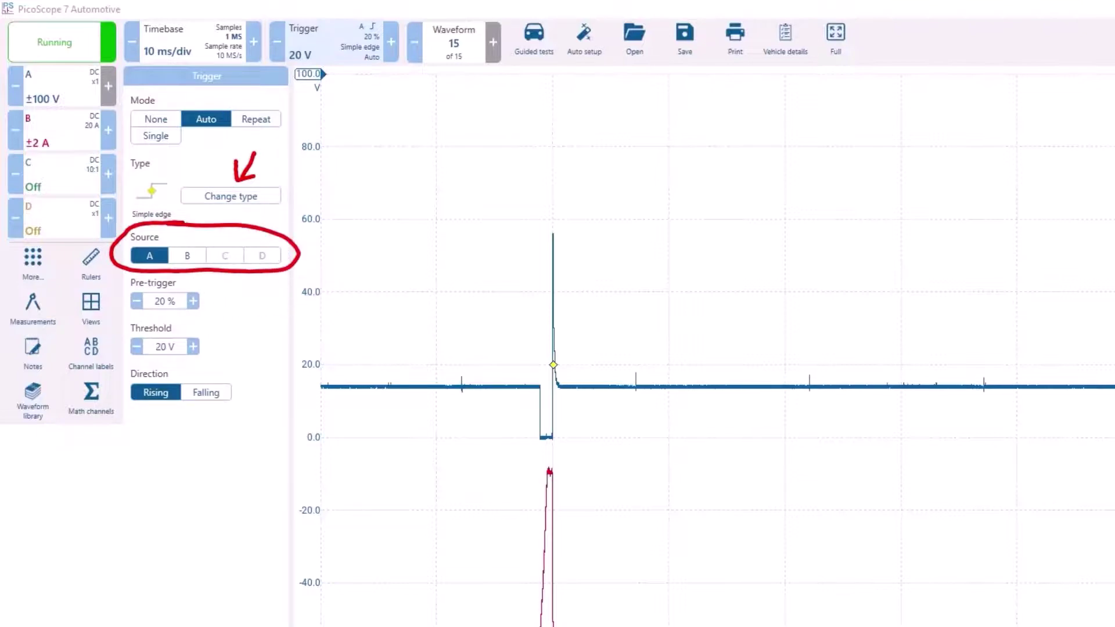
mouse_move(192, 275)
mouse_down()
mouse_move(137, 294)
mouse_move(242, 316)
mouse_up()
key(Escape)
click(193, 300)
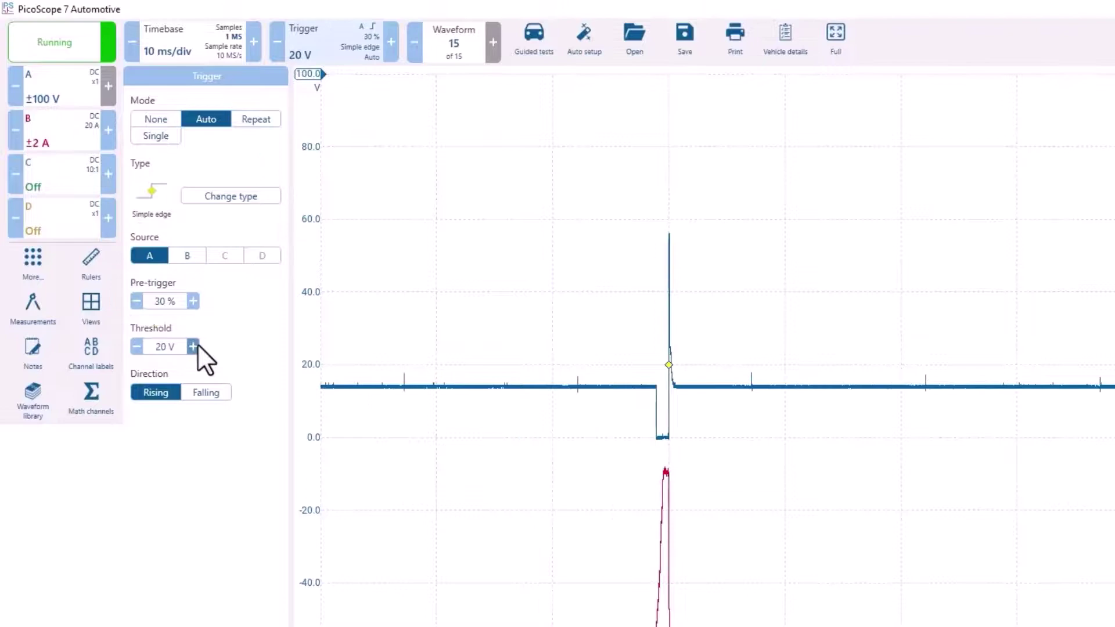
Set the trigger threshold to 30 V with the keypad after stepping it to 40 V
click(193, 346)
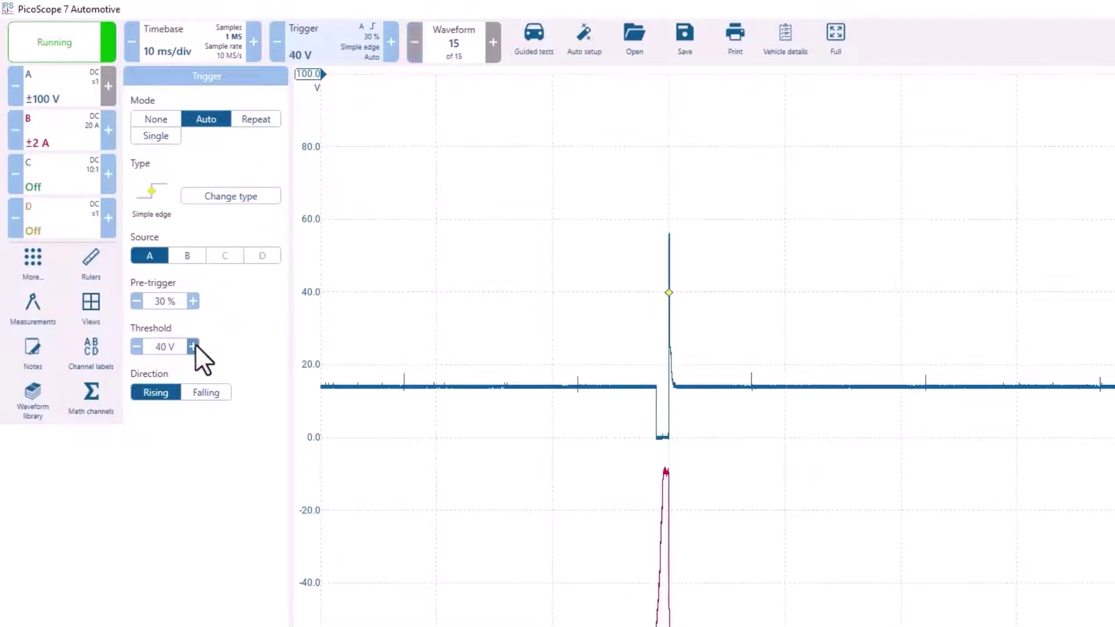
click(142, 344)
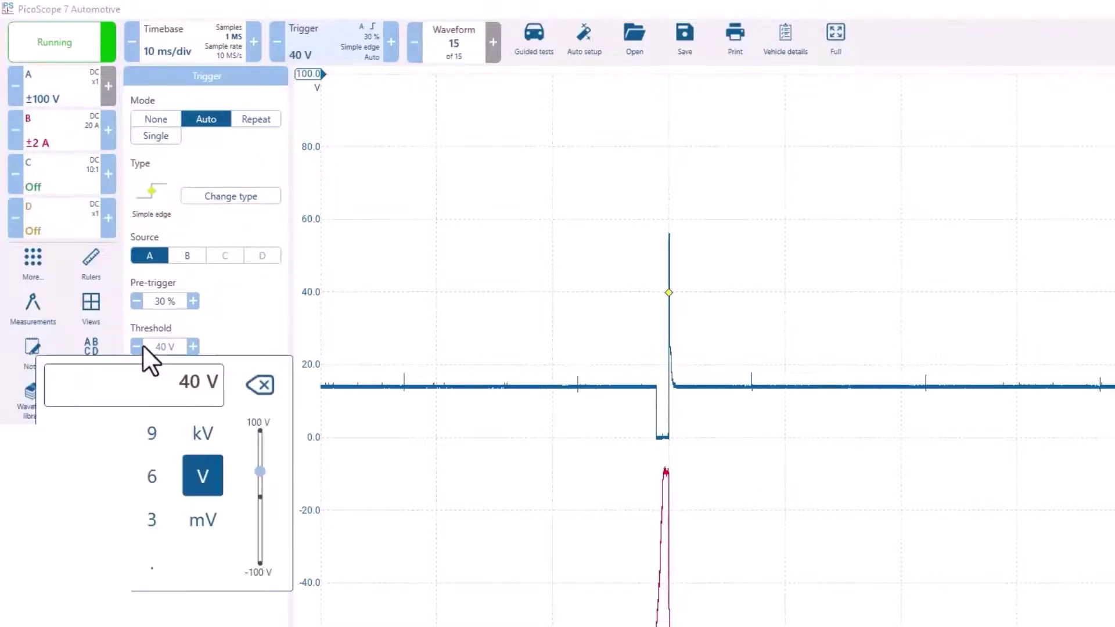
click(142, 344)
mouse_move(221, 377)
mouse_down()
mouse_move(175, 364)
mouse_move(168, 436)
mouse_move(213, 366)
mouse_up()
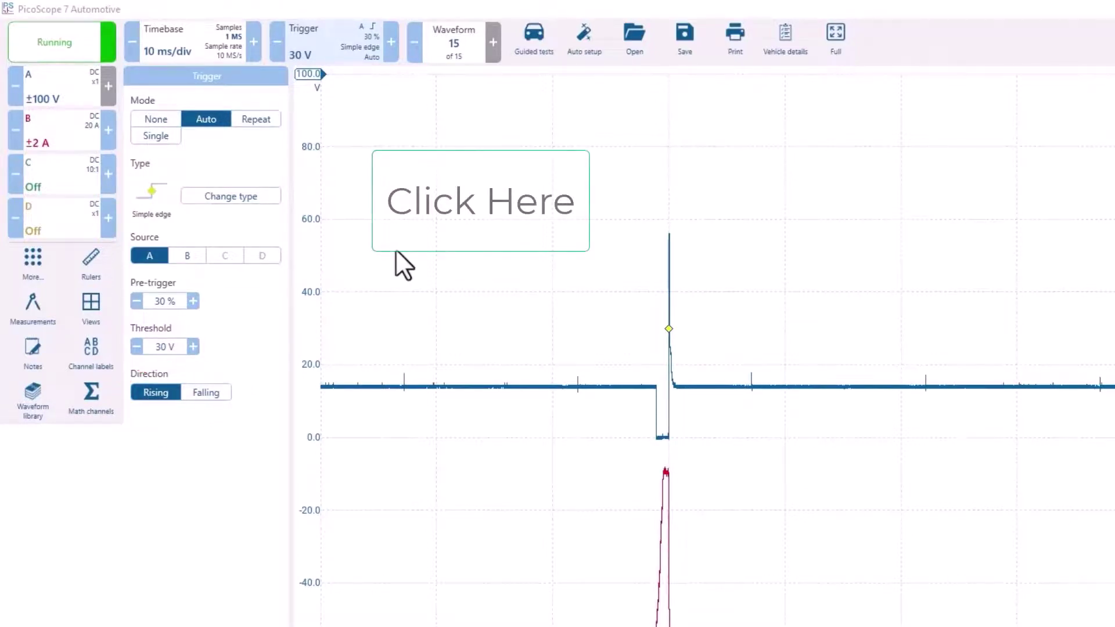
Close the trigger settings panel and stop capturing with Space
click(395, 252)
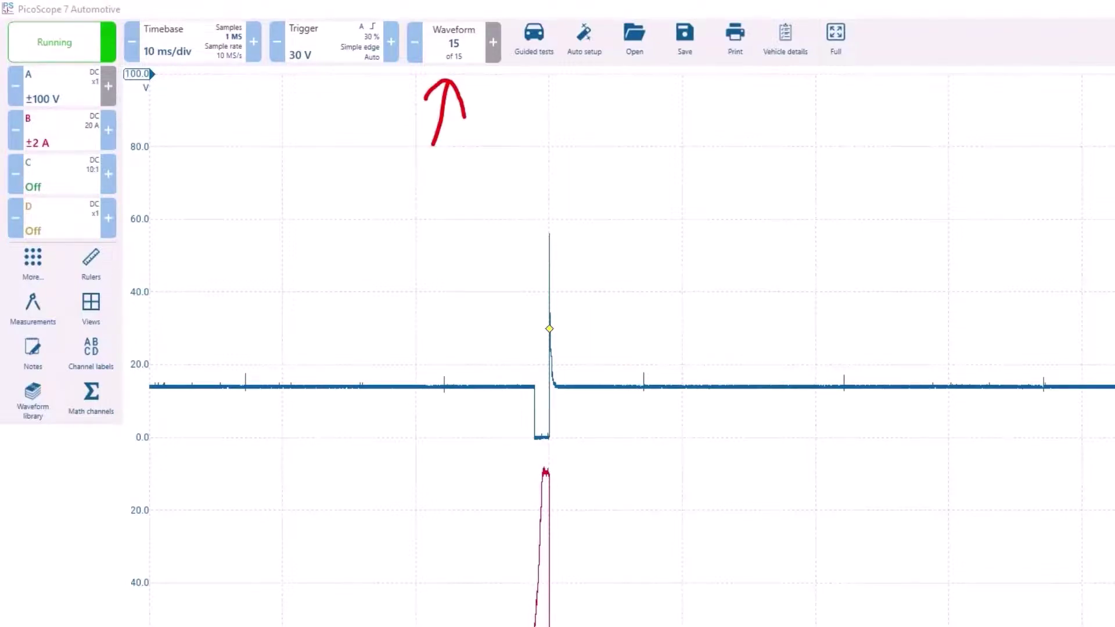
key(space)
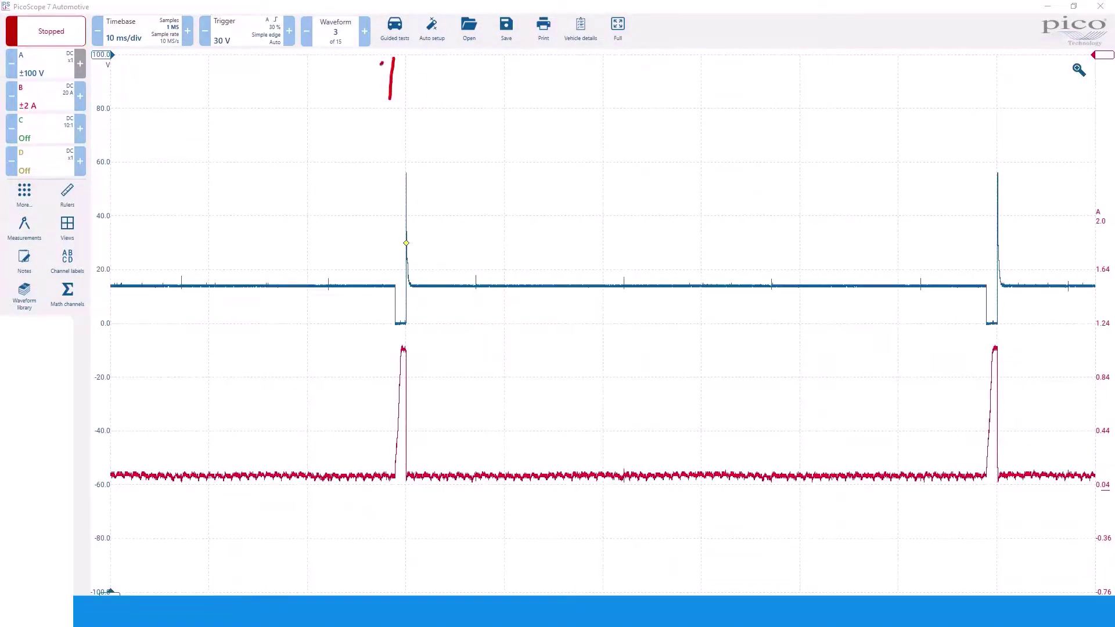
Reopen the Guided tests menu from the toolbar
click(395, 26)
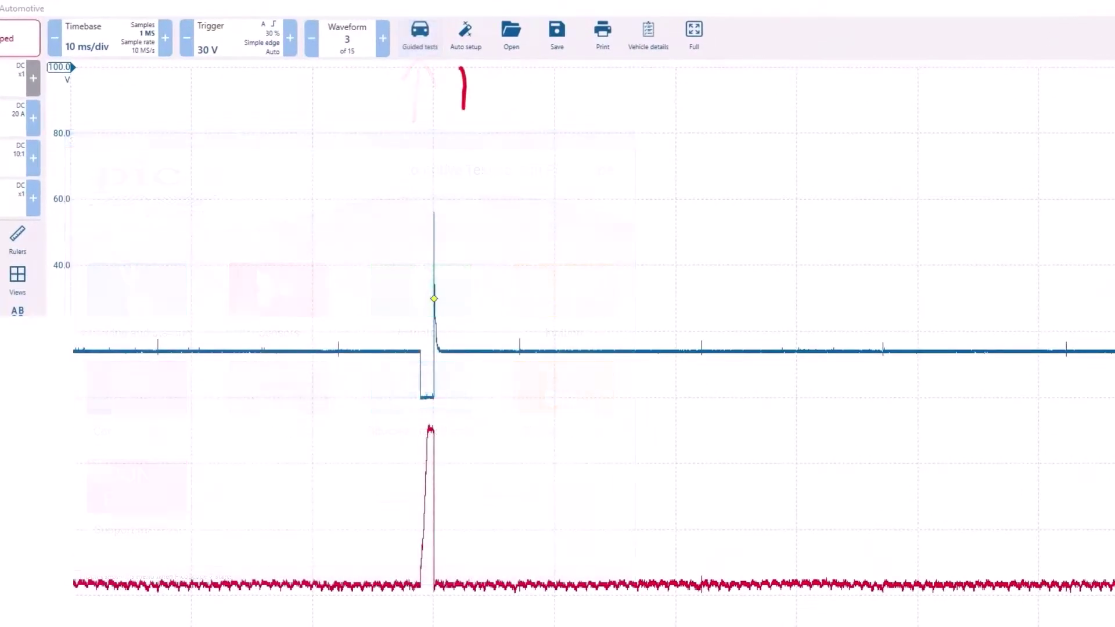
drag(443, 80, 479, 89)
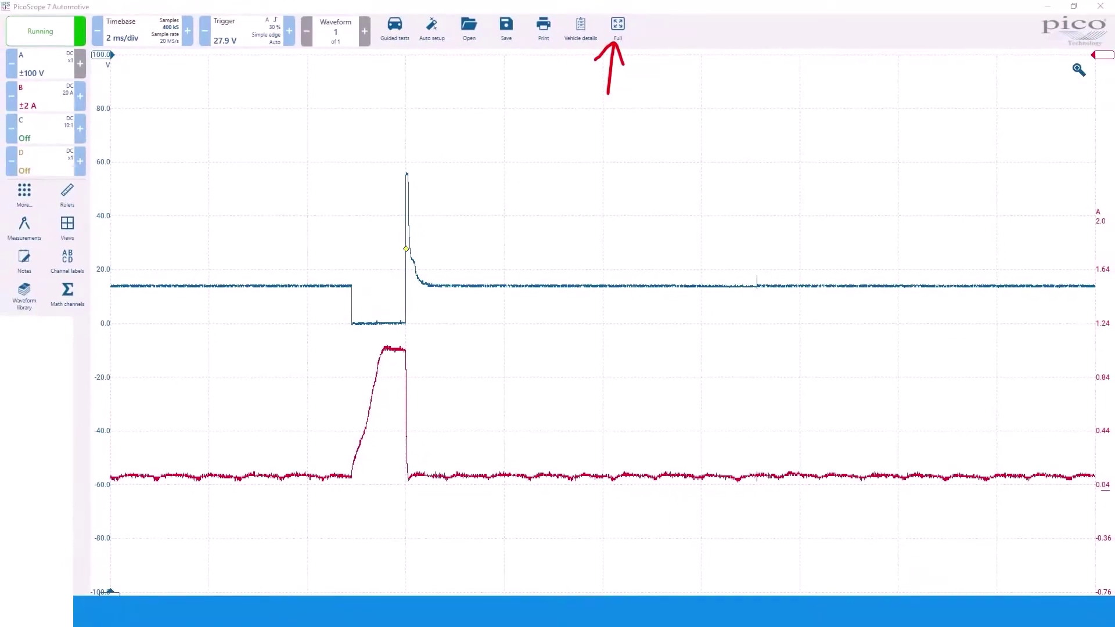
key(F11)
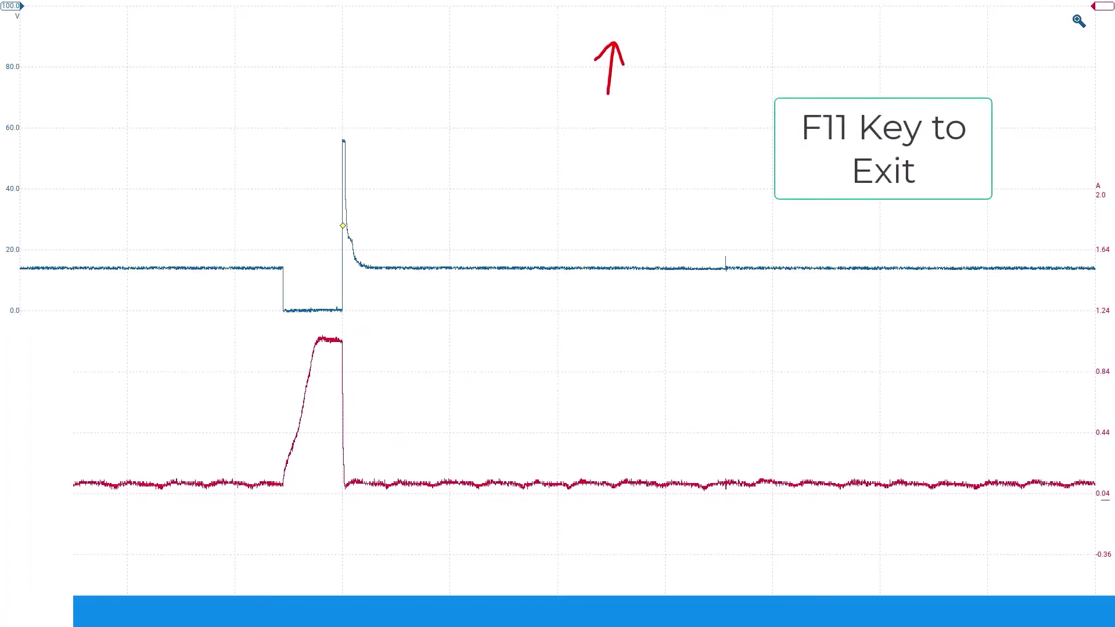
key(F11)
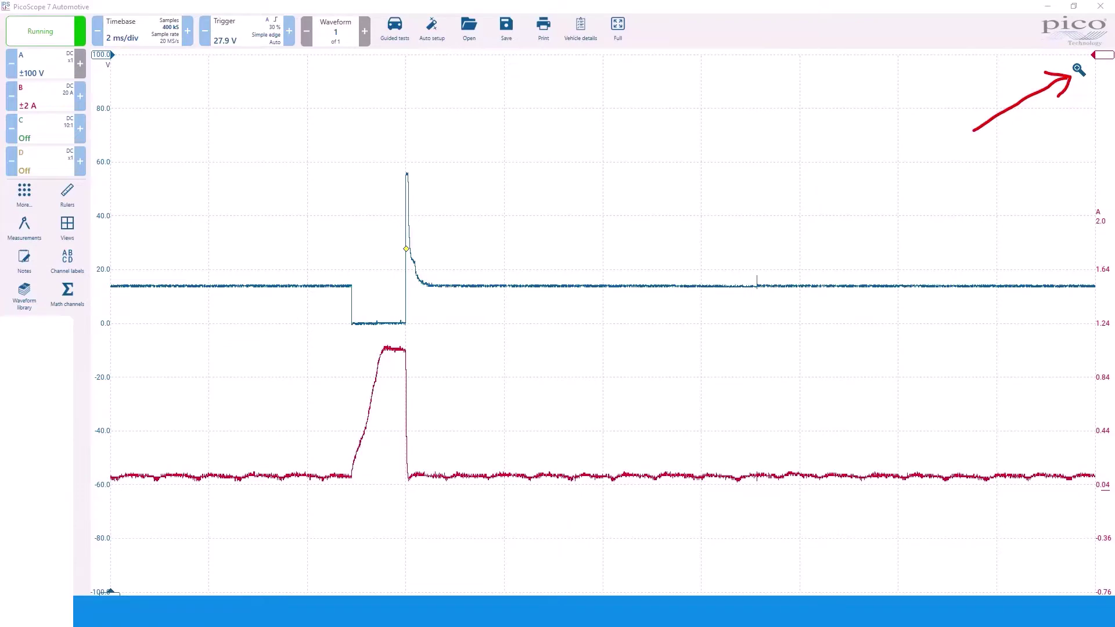
Draw a zoom box around the voltage spike with the zoom tool and resize the zoomed region
click(1079, 70)
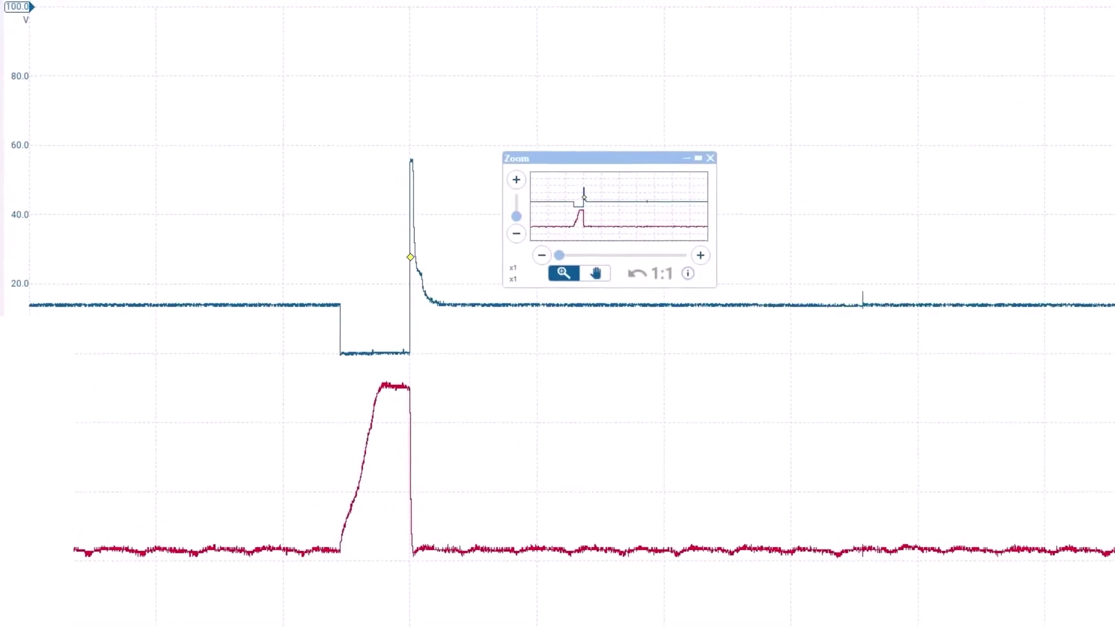
drag(313, 163, 431, 338)
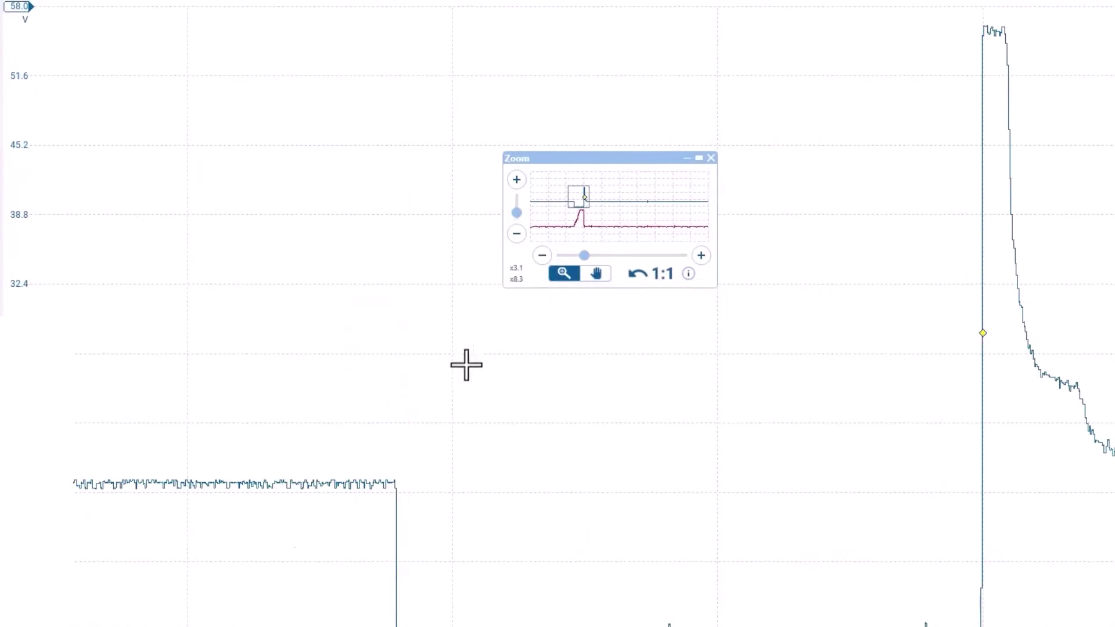
drag(581, 201, 594, 212)
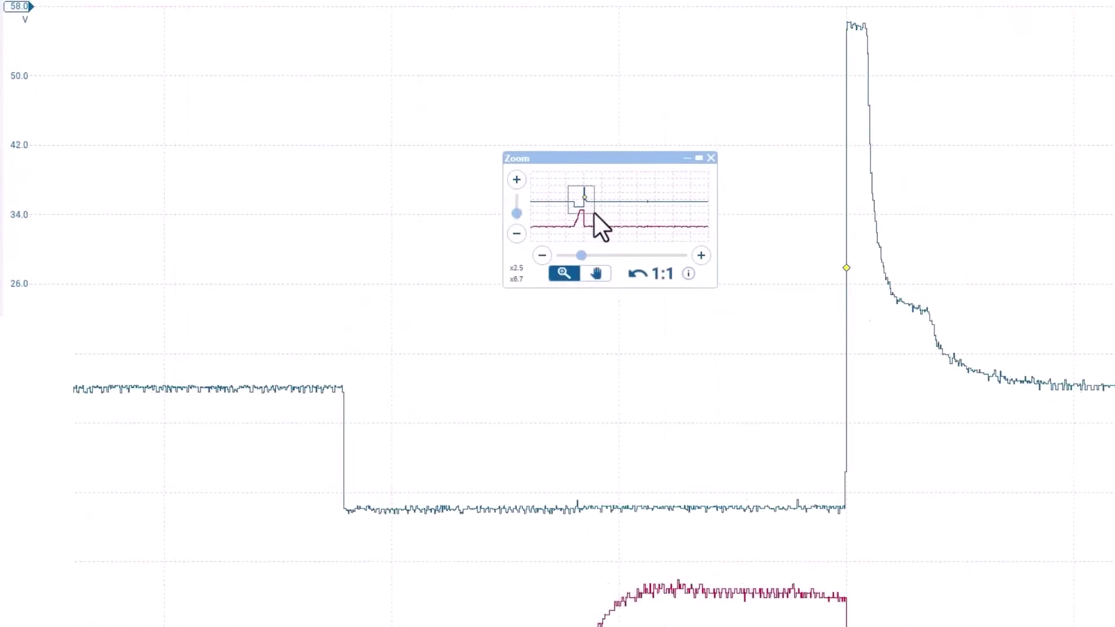
Set the horizontal zoom to x10 and pan the view to show the current ramp
click(701, 255)
click(533, 248)
click(533, 248)
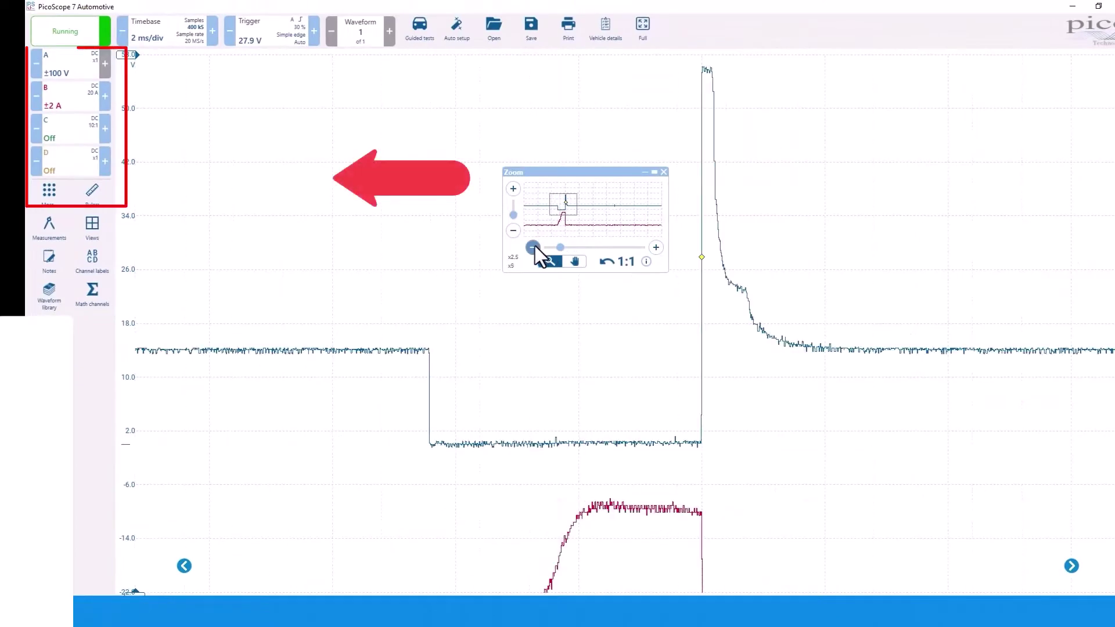
click(656, 248)
click(575, 261)
drag(565, 203, 561, 210)
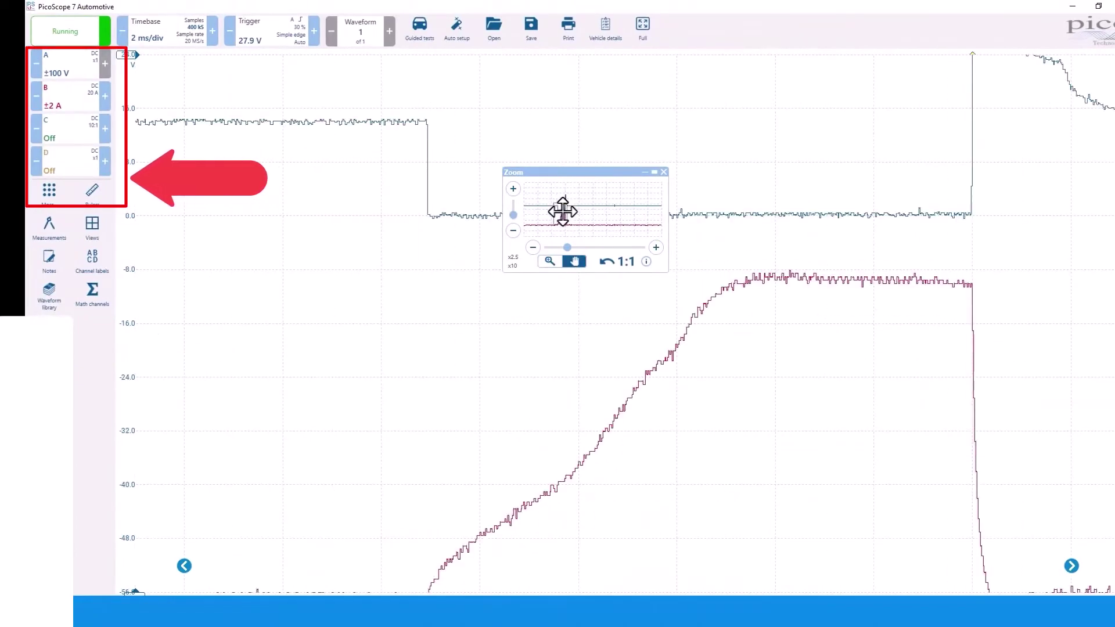